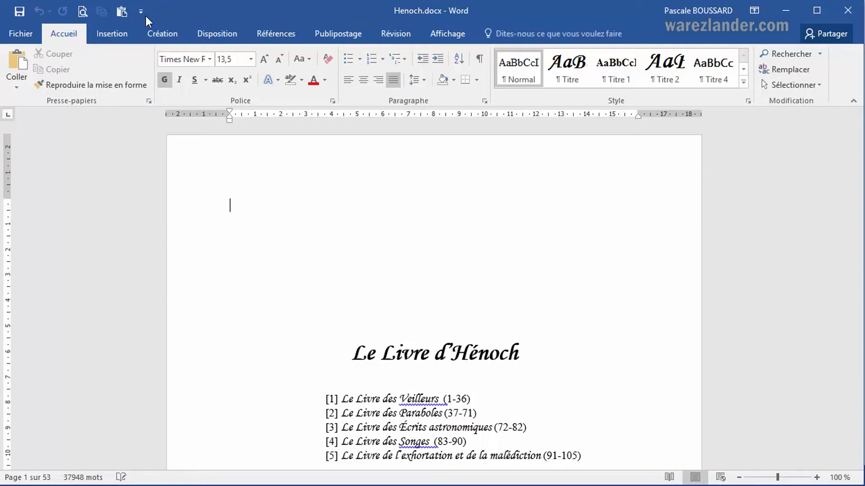
Apply the Étroites preset margins to the document.
left_click(212, 33)
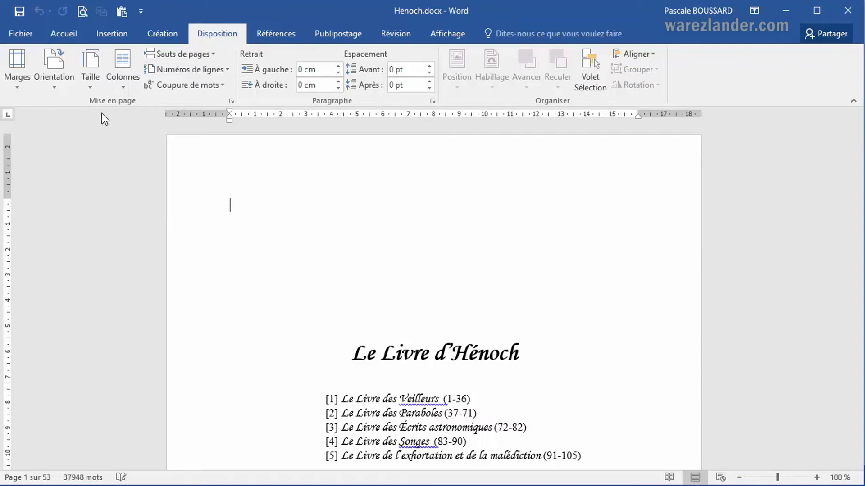
left_click(18, 82)
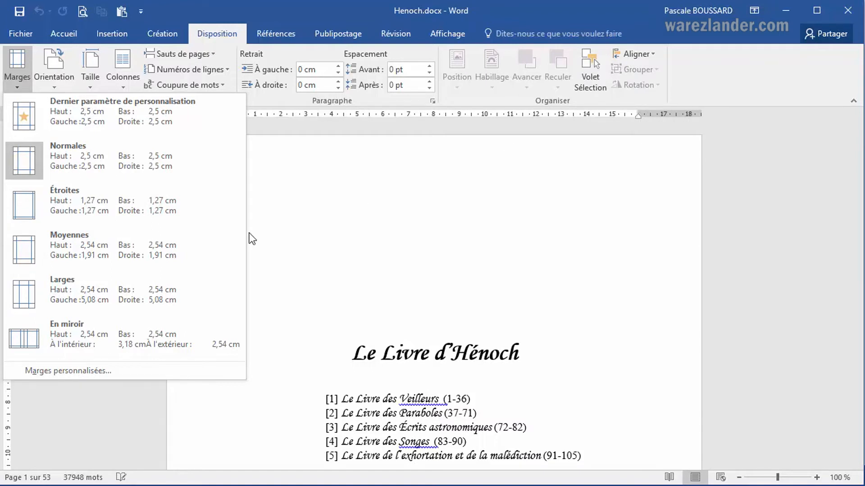
left_click(79, 204)
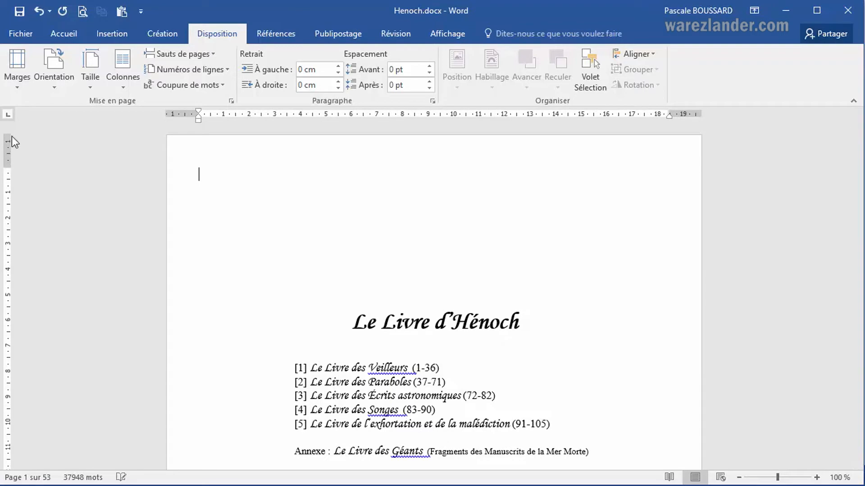
Apply the Moyennes preset margins to the document.
left_click(12, 77)
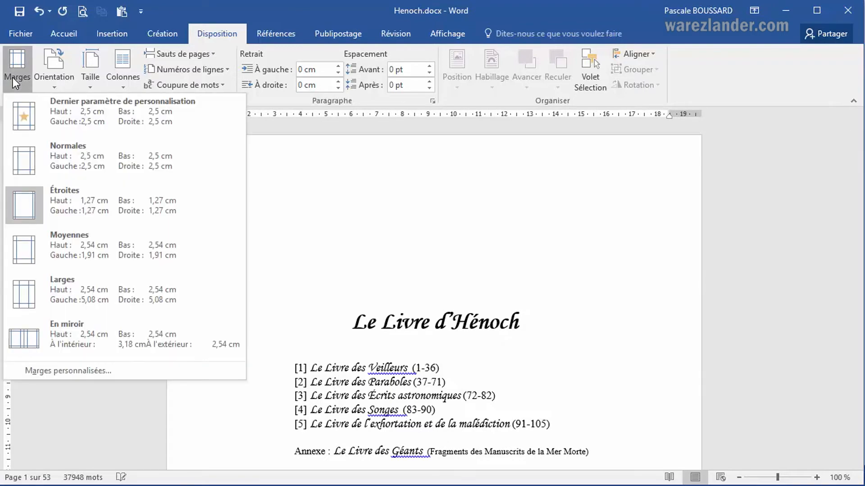
left_click(21, 255)
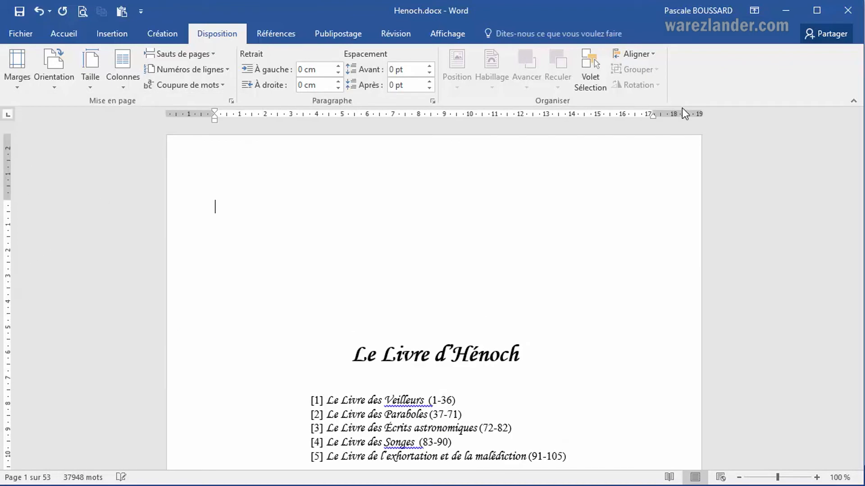
Apply the Larges preset margins to the document.
left_click(9, 85)
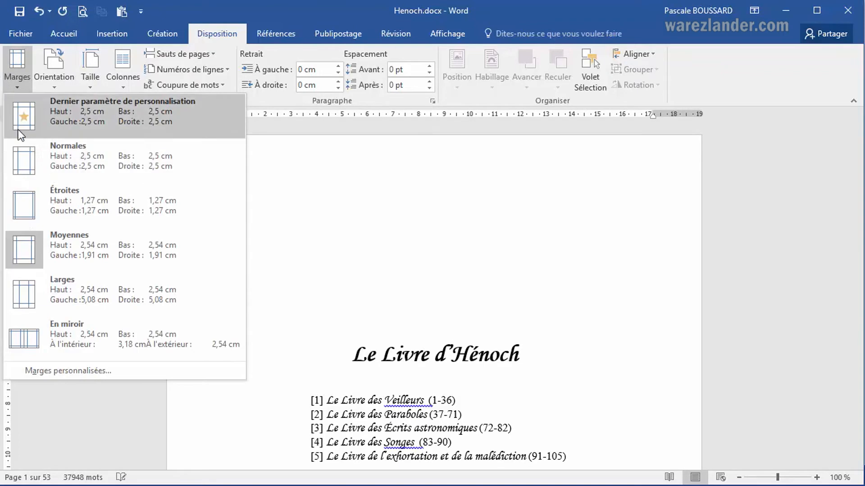
left_click(62, 291)
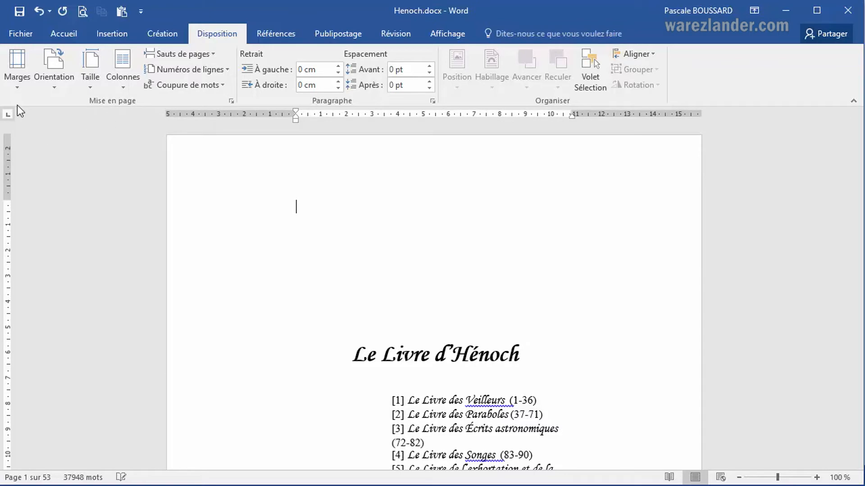
Apply the En miroir preset margins to the document.
left_click(18, 82)
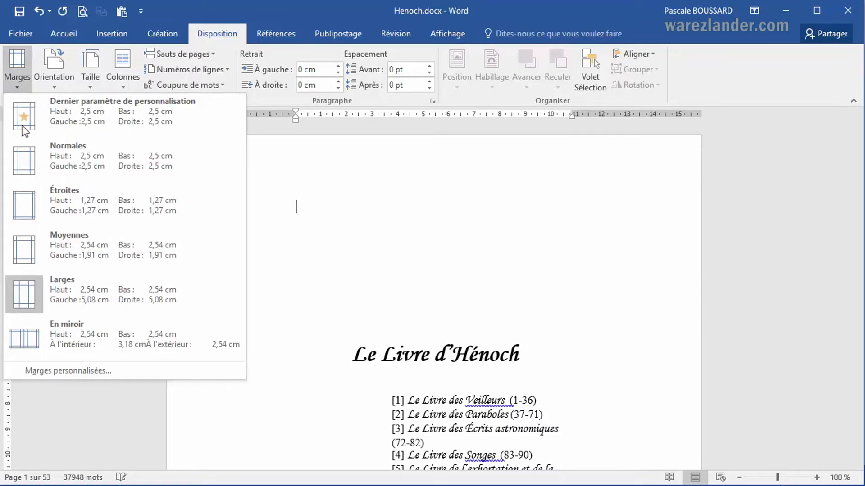
left_click(97, 340)
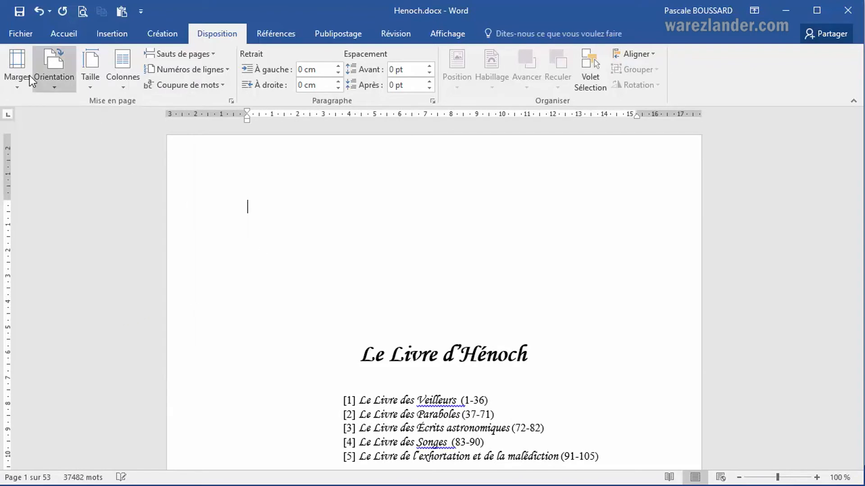
left_click(18, 80)
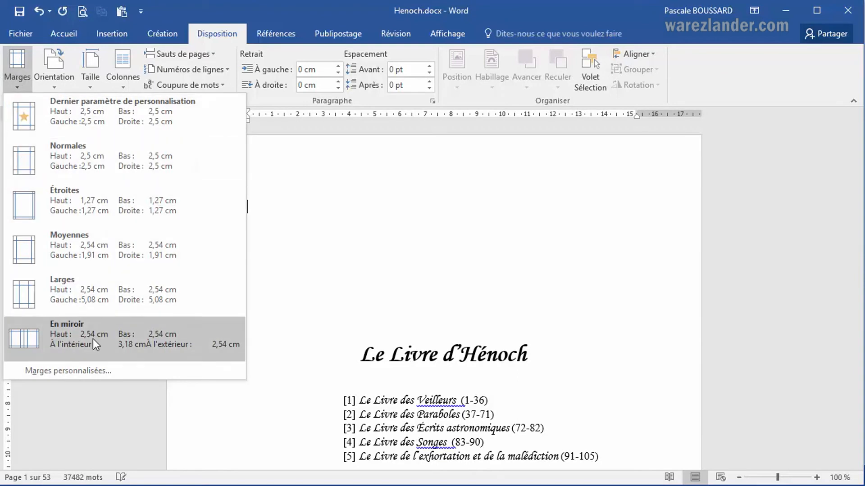
left_click(404, 199)
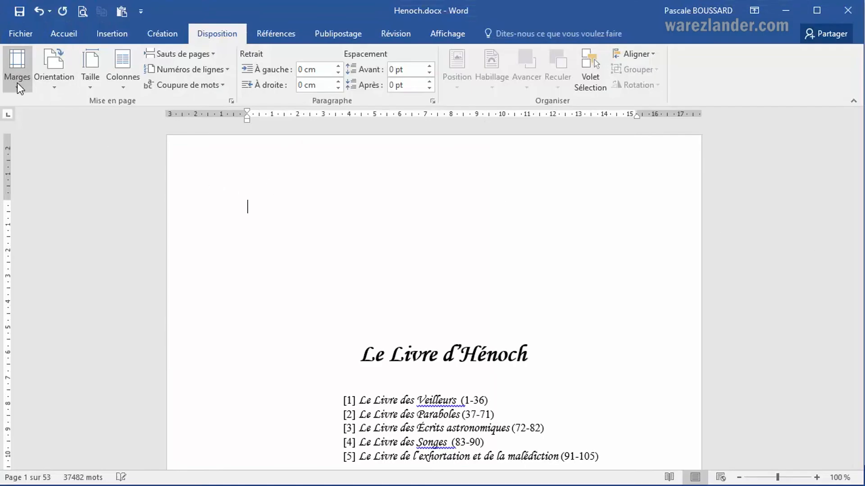
left_click(17, 81)
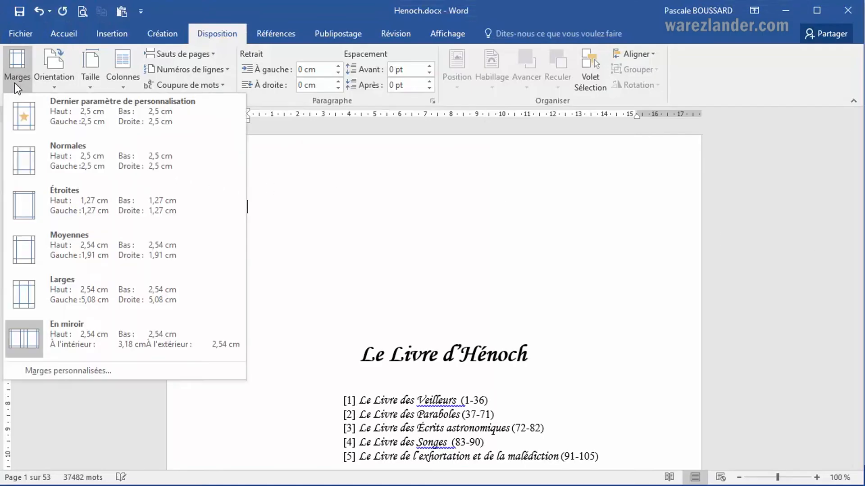
left_click(84, 371)
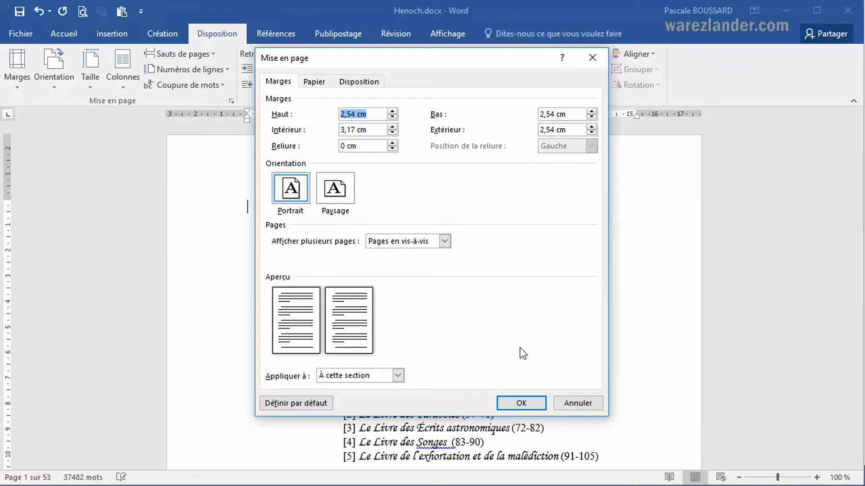
left_click(571, 406)
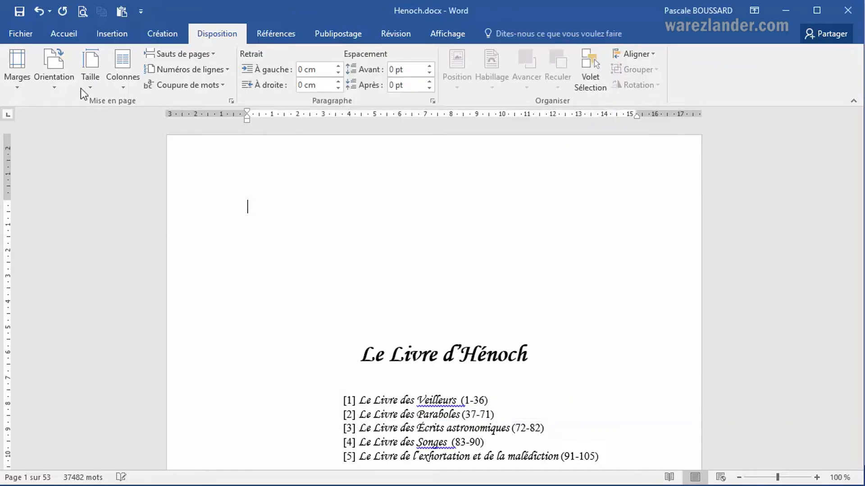
Apply the Normales preset margins to the document.
left_click(18, 82)
left_click(68, 163)
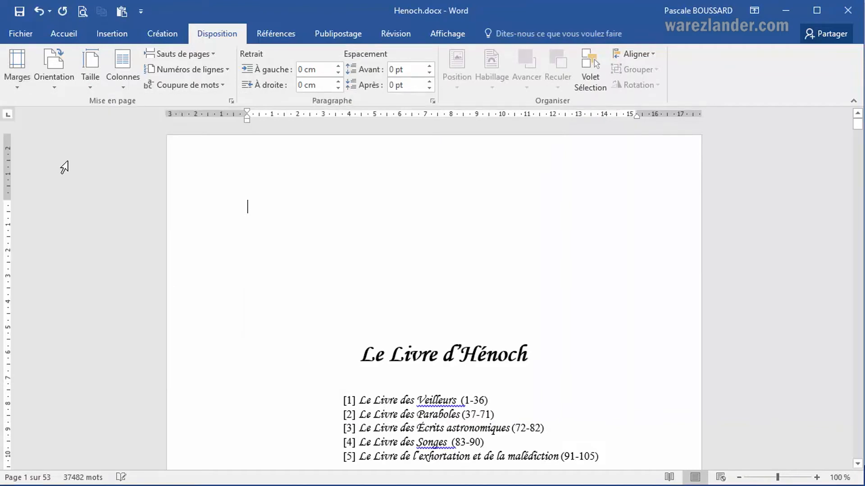
Open the custom margins settings and set the bottom margin to 2 cm.
left_click(15, 83)
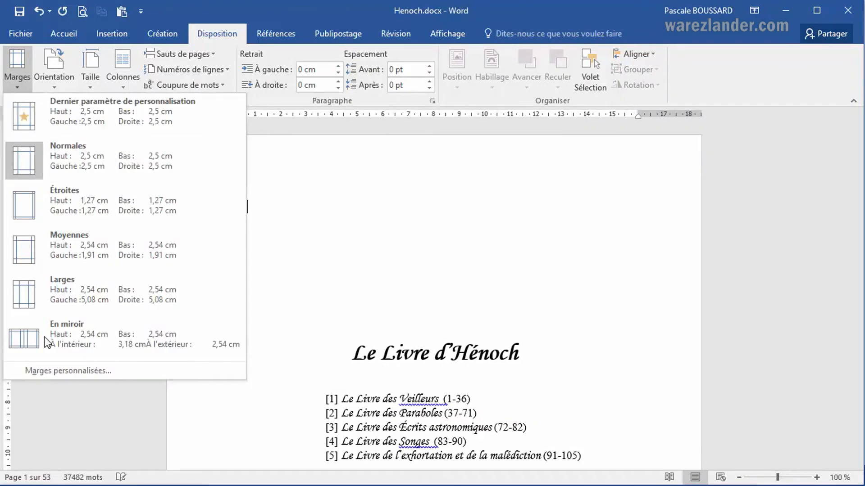
left_click(56, 373)
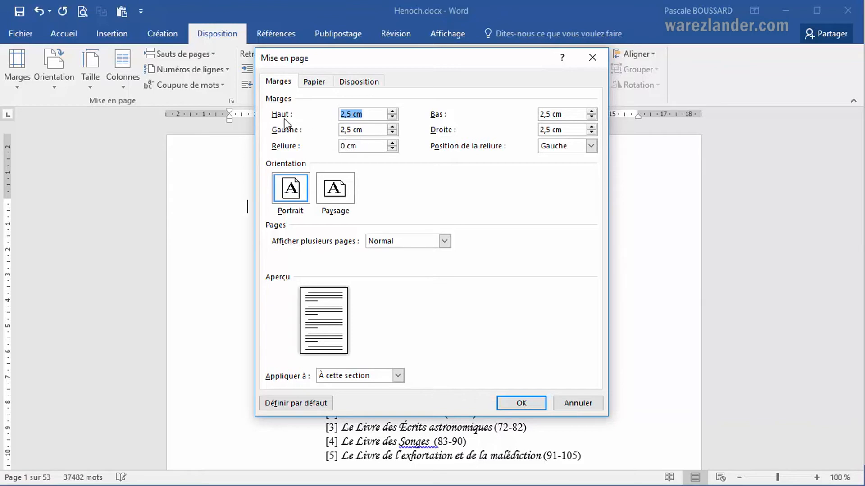
left_click(591, 117)
left_click(591, 117)
left_click(591, 117)
left_click(591, 117)
left_click(591, 117)
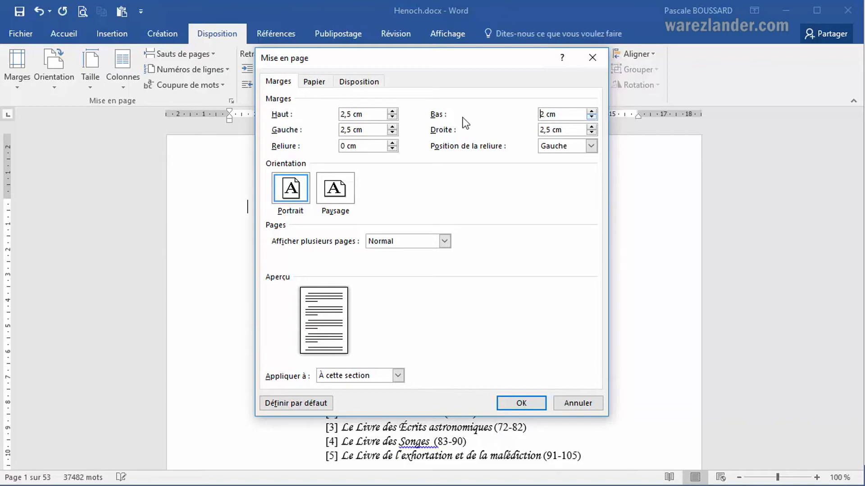
Increase the top margin to 4 cm.
left_click(392, 111)
left_click(392, 112)
left_click(392, 111)
left_click(392, 111)
left_click(392, 111)
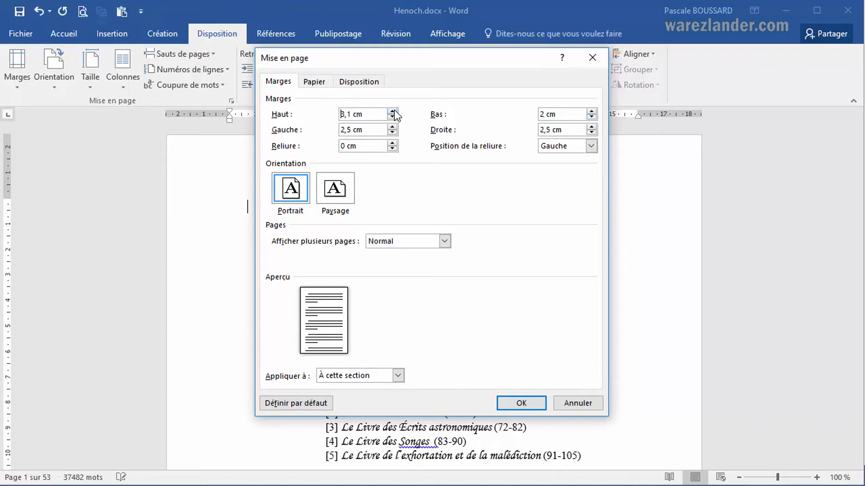
left_click(393, 112)
left_click(392, 112)
left_click(392, 111)
left_click(392, 111)
left_click(392, 112)
left_click(392, 111)
left_click(393, 112)
left_click(393, 111)
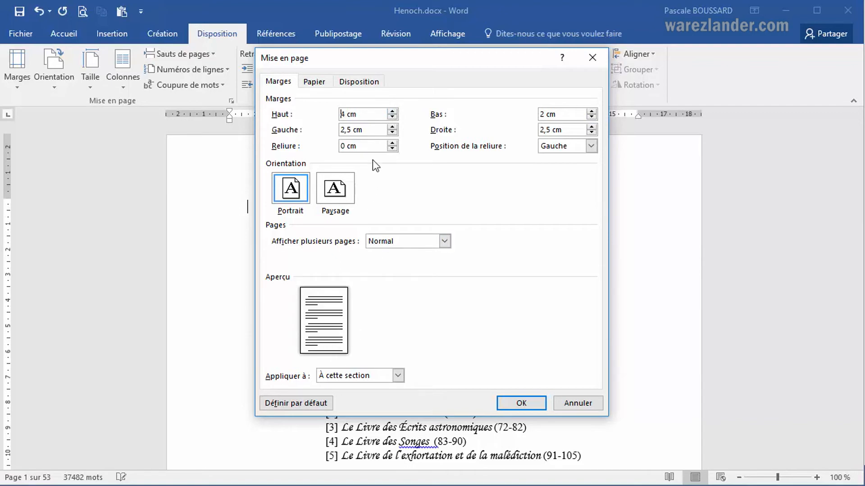
Set the gutter width to 1 cm.
left_click(392, 144)
left_click(393, 143)
left_click(392, 143)
left_click(392, 143)
left_click(392, 143)
left_click(392, 143)
left_click(393, 143)
left_click(392, 143)
left_click(392, 143)
left_click(392, 149)
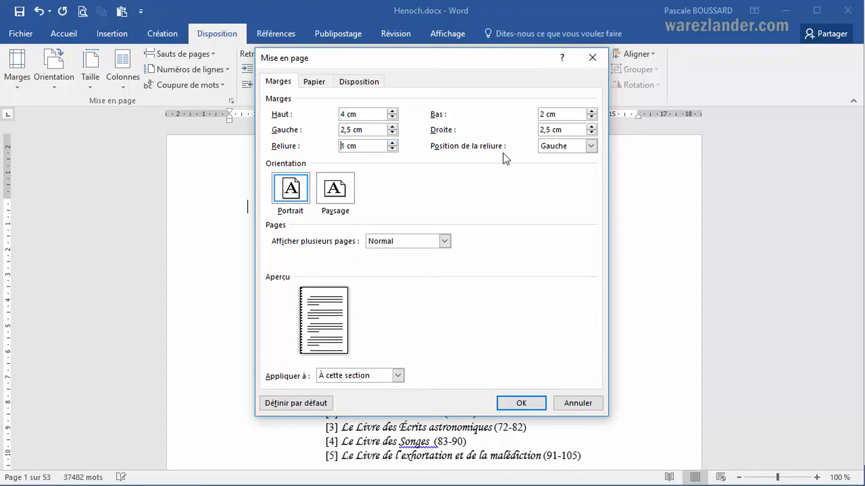
Set the gutter position to En haut and apply the page setup.
left_click(591, 150)
left_click(576, 167)
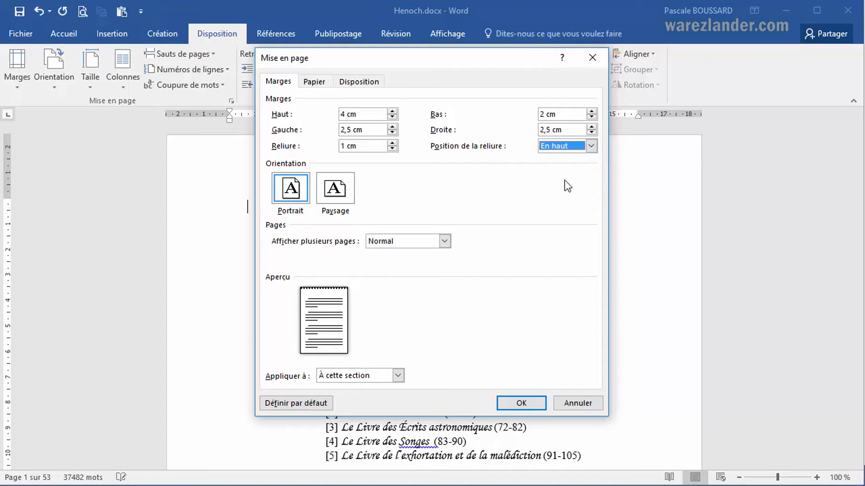
left_click(591, 146)
left_click(574, 159)
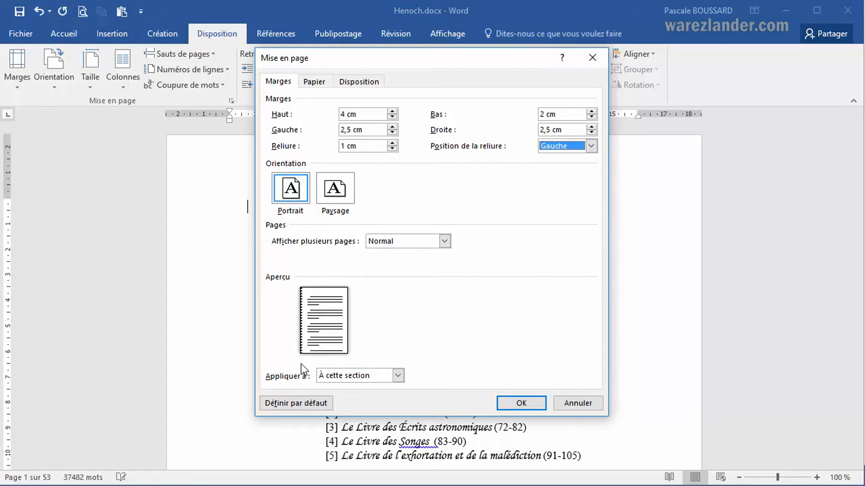
left_click(591, 147)
left_click(577, 157)
left_click(590, 147)
left_click(577, 166)
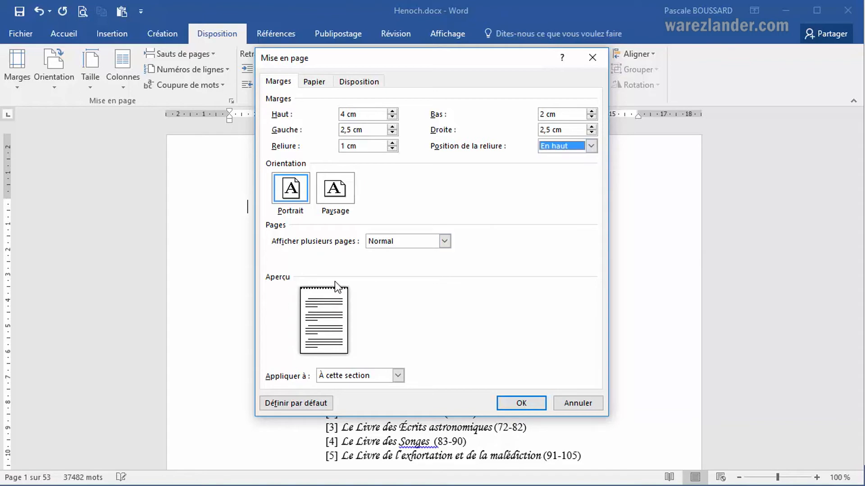
left_click(515, 407)
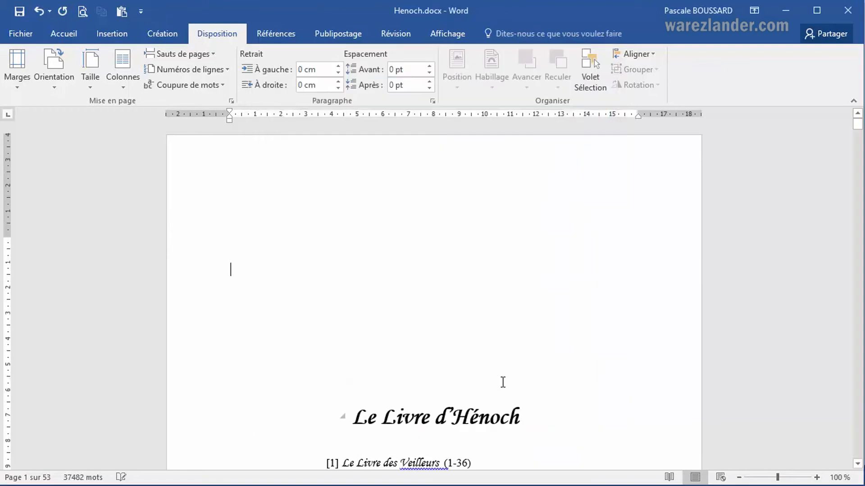
Reduce the top margin by moving its boundary on the vertical ruler.
scroll(483, 299, "down", 10)
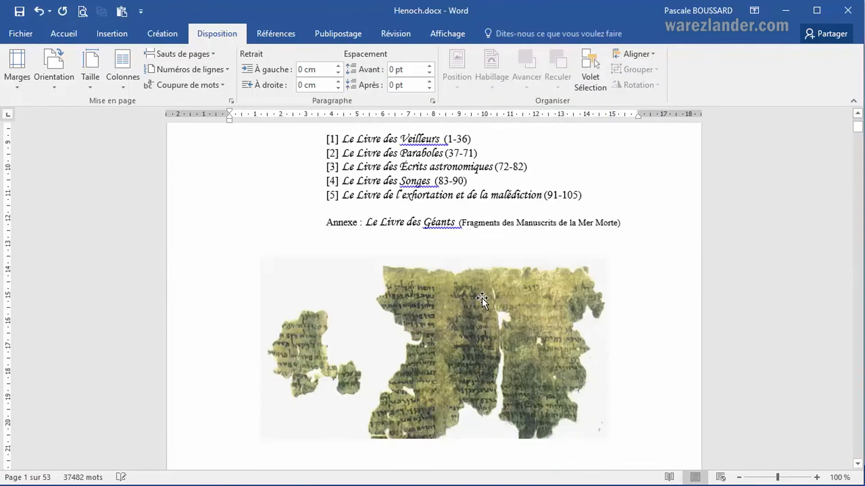
scroll(480, 318, "up", 10)
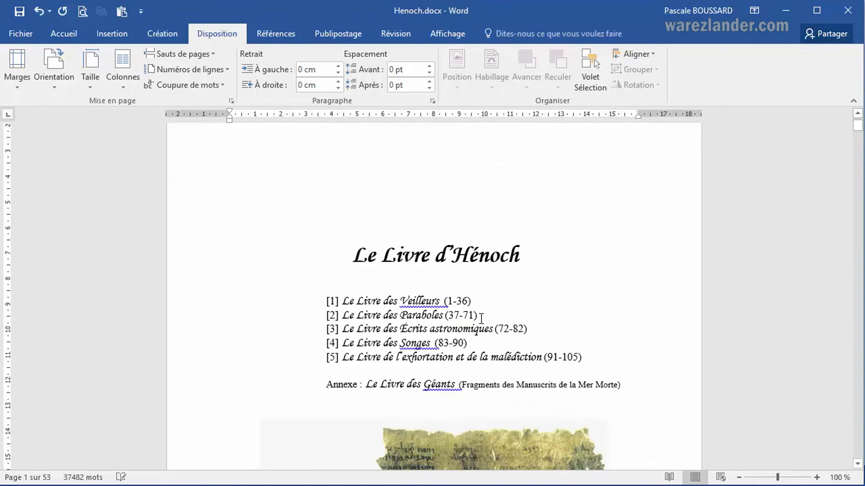
scroll(481, 318, "up", 1)
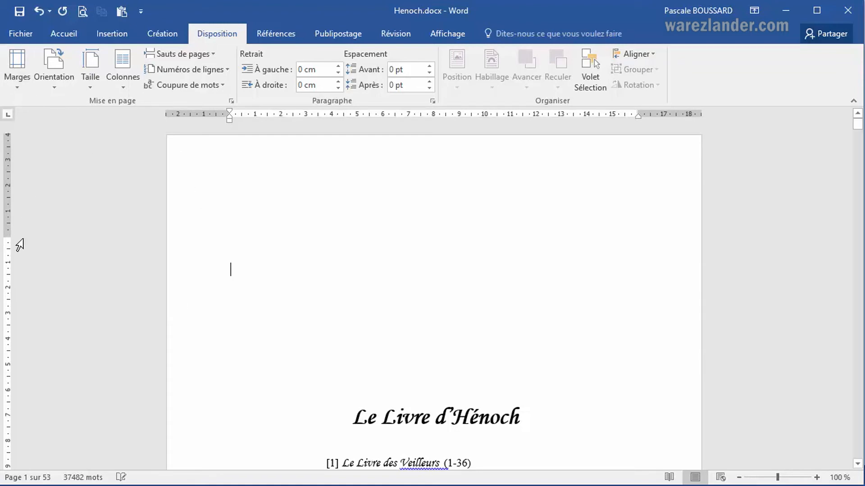
left_click_drag(13, 238, 8, 180)
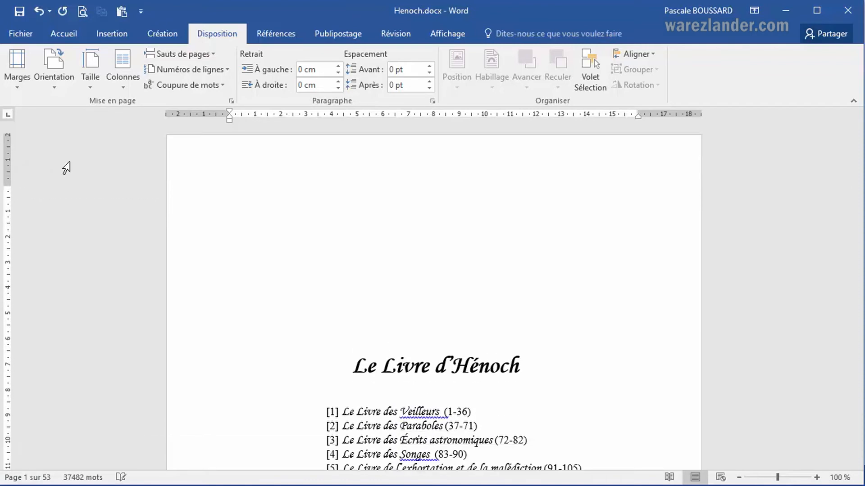
Narrow the left and right margins by moving their boundaries outward on the horizontal ruler.
left_click_drag(229, 113, 210, 115)
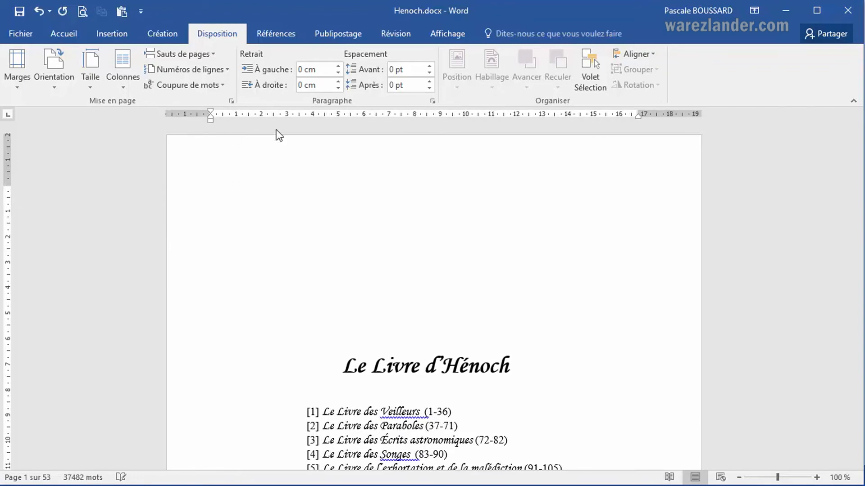
left_click_drag(638, 114, 664, 114)
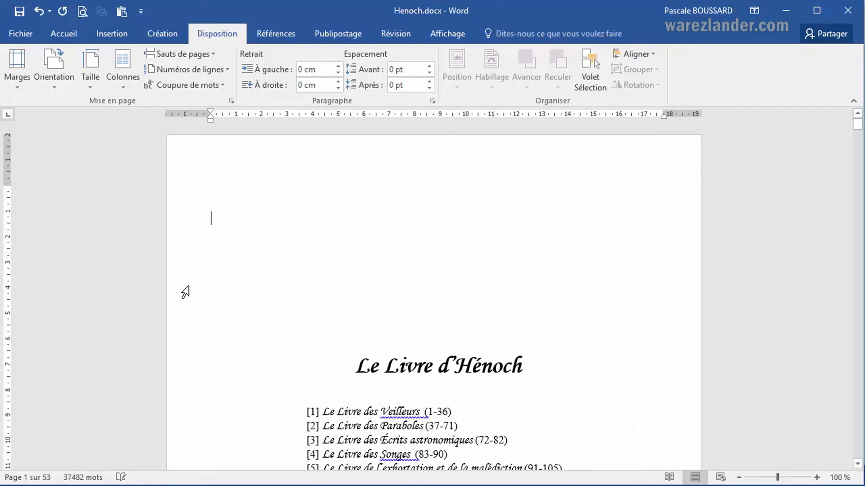
Reduce the bottom margin by moving its boundary on the vertical ruler at the page's foot.
scroll(182, 288, "down", 15)
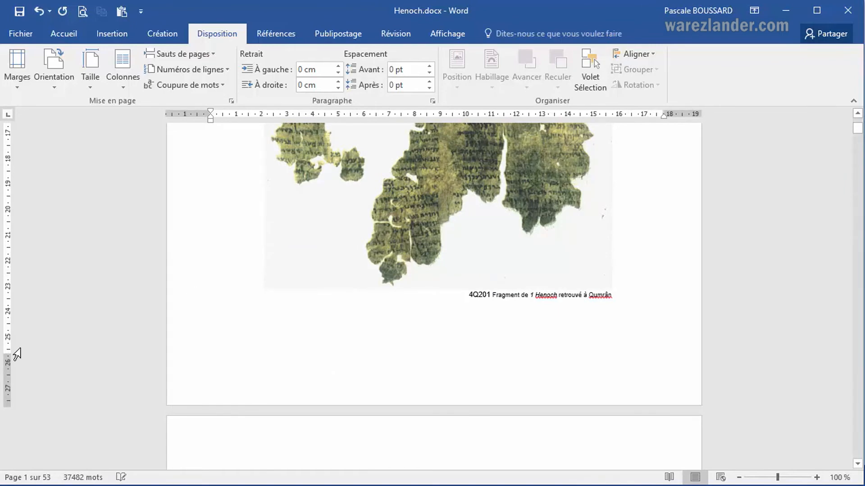
left_click_drag(10, 354, 17, 334)
scroll(250, 241, "up", 12)
scroll(249, 241, "up", 3)
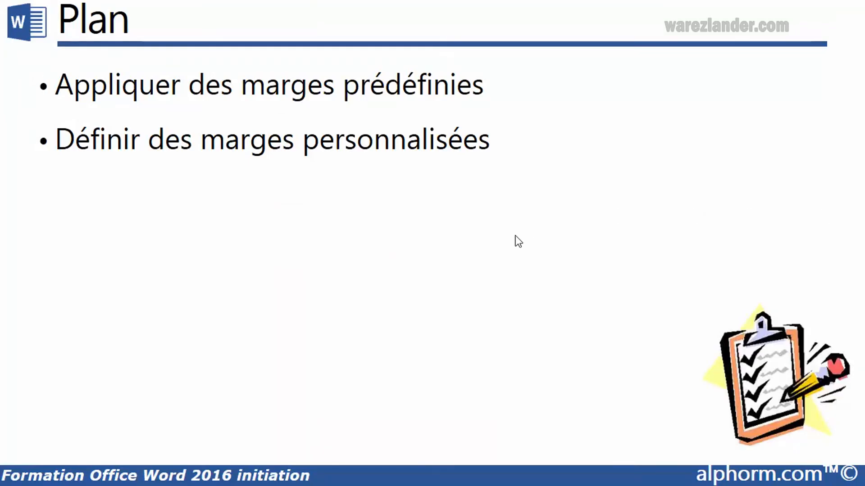
left_click(515, 236)
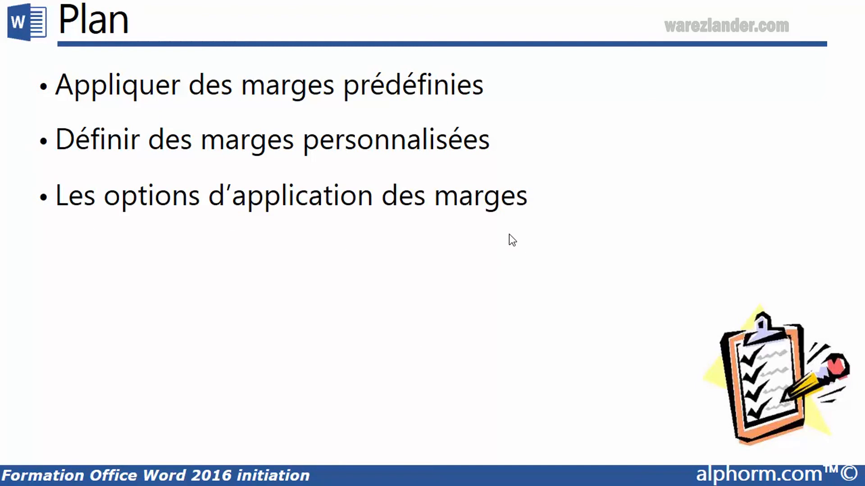
key("alt+Tab")
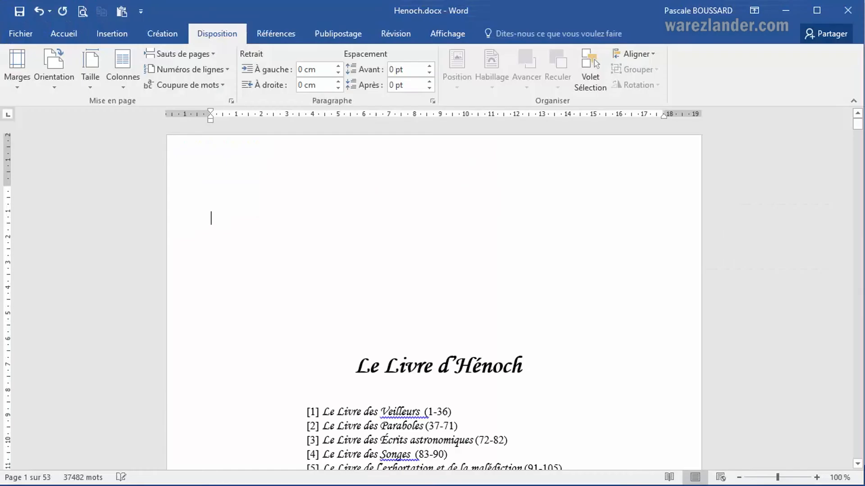
Open the custom margins dialog and review the Appliquer à options, keeping À cette section.
left_click(18, 88)
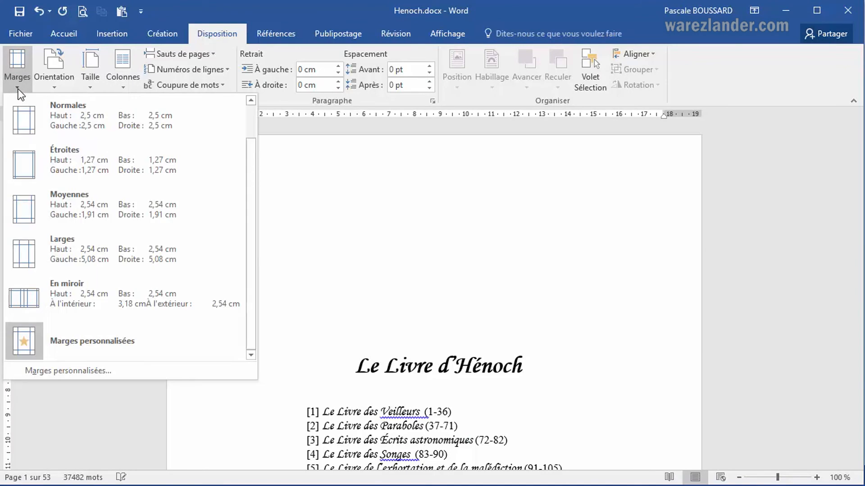
left_click(91, 374)
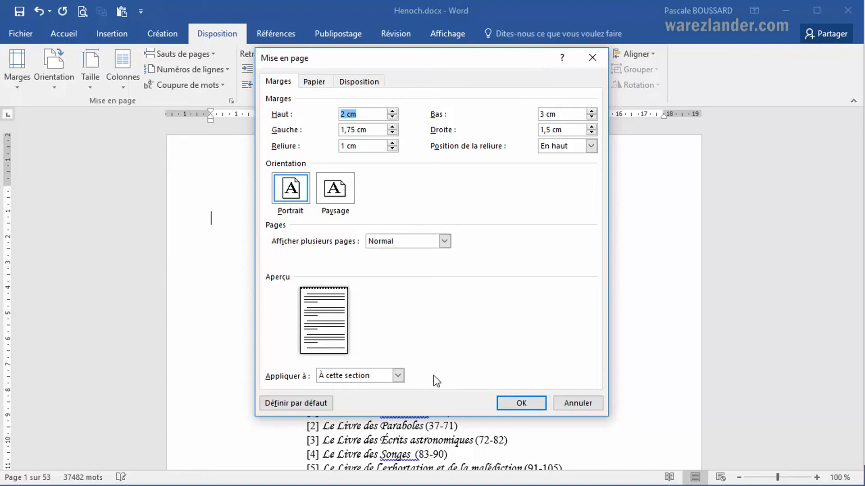
left_click(397, 375)
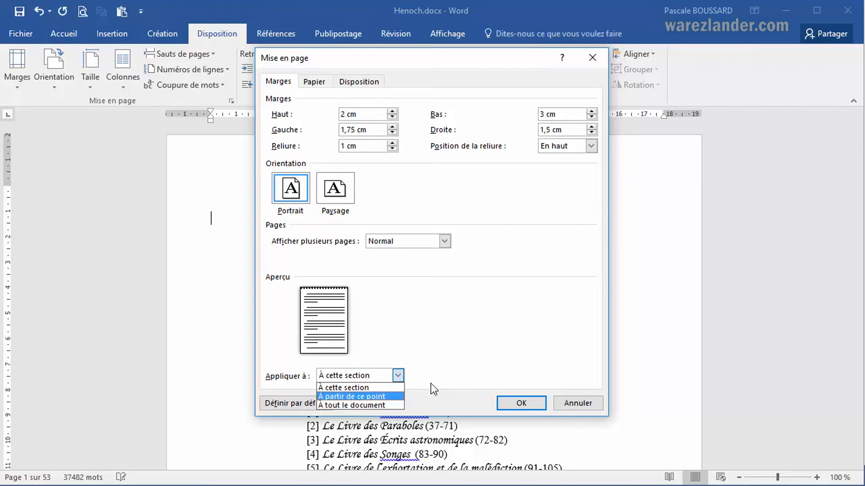
key("Return")
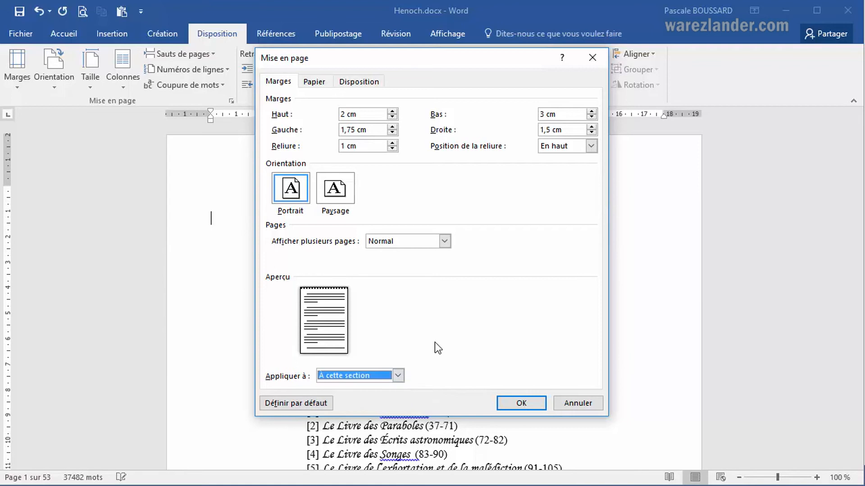
left_click(521, 403)
Place the cursor in the presentation section and apply the Normales preset margins to it.
scroll(520, 387, "down", 12)
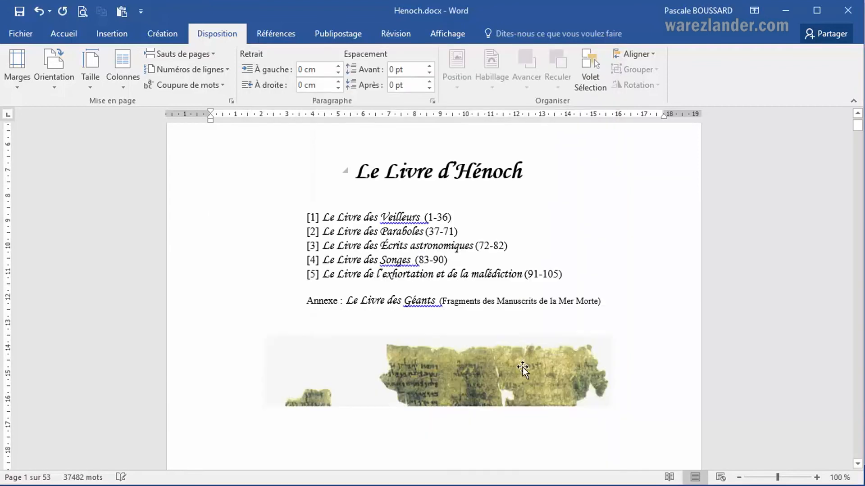
scroll(523, 368, "down", 8)
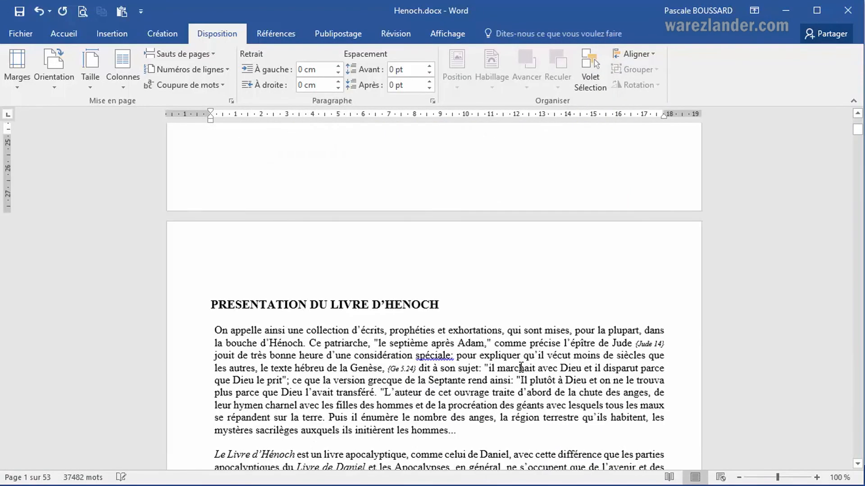
scroll(455, 349, "down", 3)
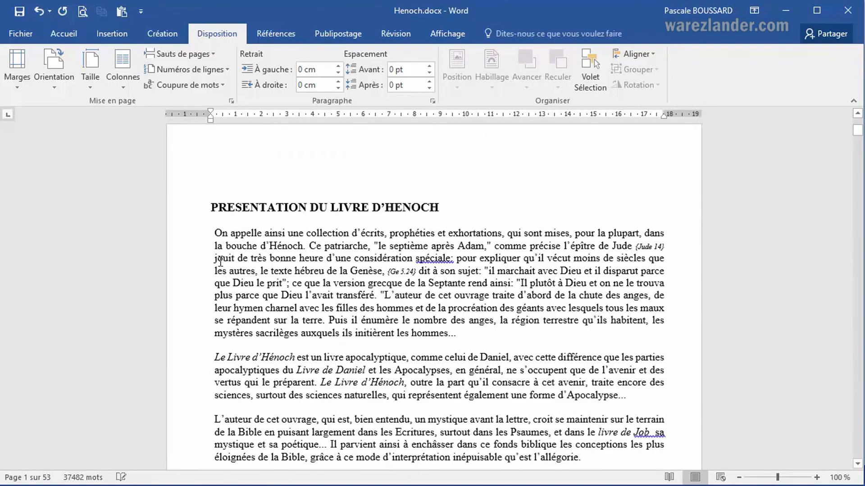
left_click(220, 260)
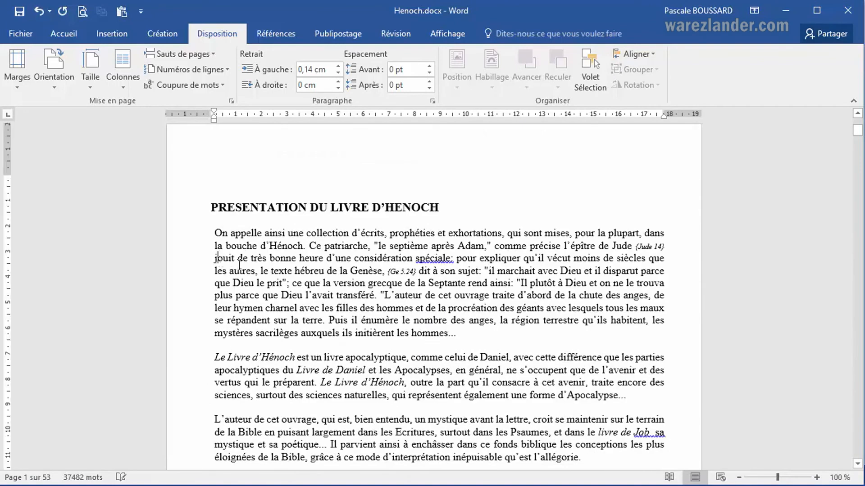
left_click(17, 81)
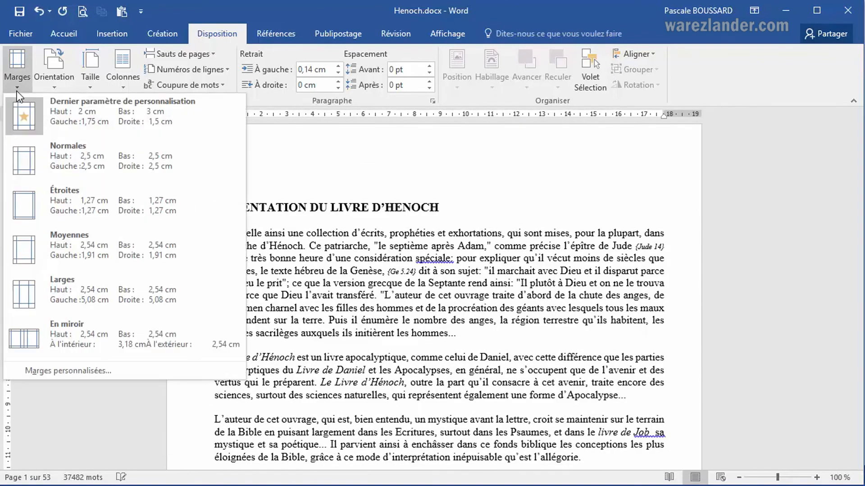
left_click(82, 163)
scroll(272, 223, "down", 7)
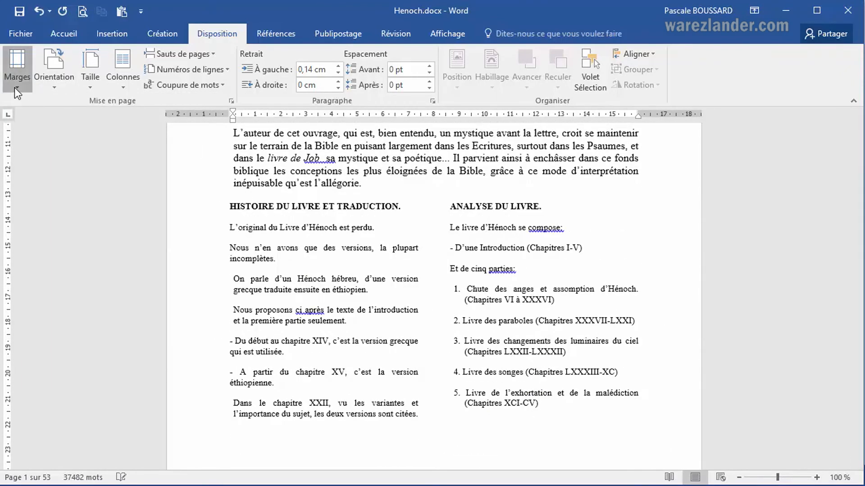
With the cursor in Chapitre 1, set the left margin to 5 cm and apply it À partir de ce point.
left_click(18, 92)
left_click(408, 346)
scroll(407, 345, "down", 1)
scroll(407, 346, "down", 12)
left_click(262, 164)
left_click(12, 82)
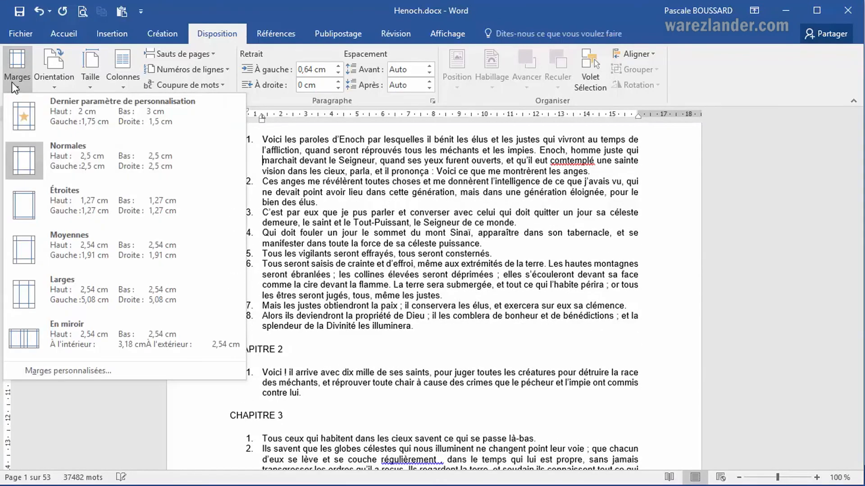
left_click(86, 371)
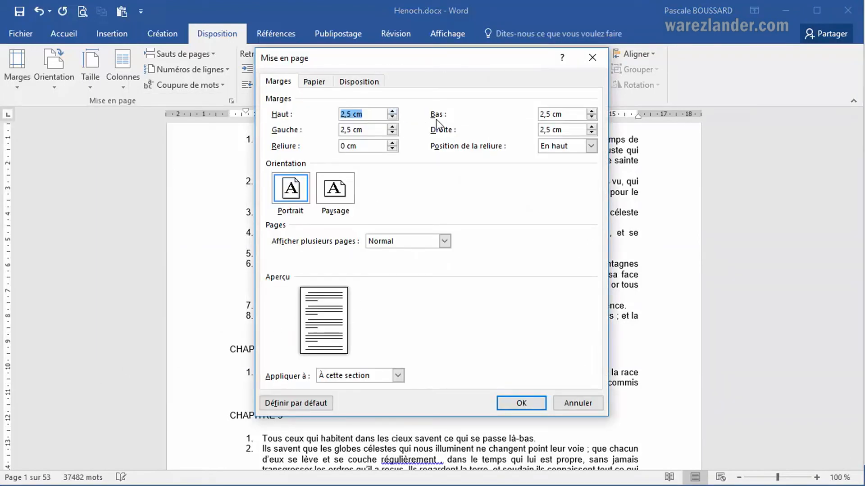
left_click(393, 127)
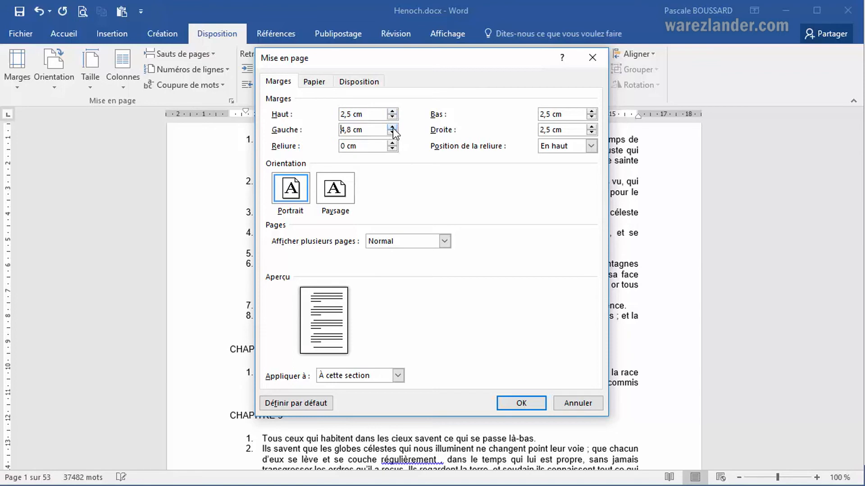
left_click(392, 127)
left_click(398, 375)
left_click(387, 396)
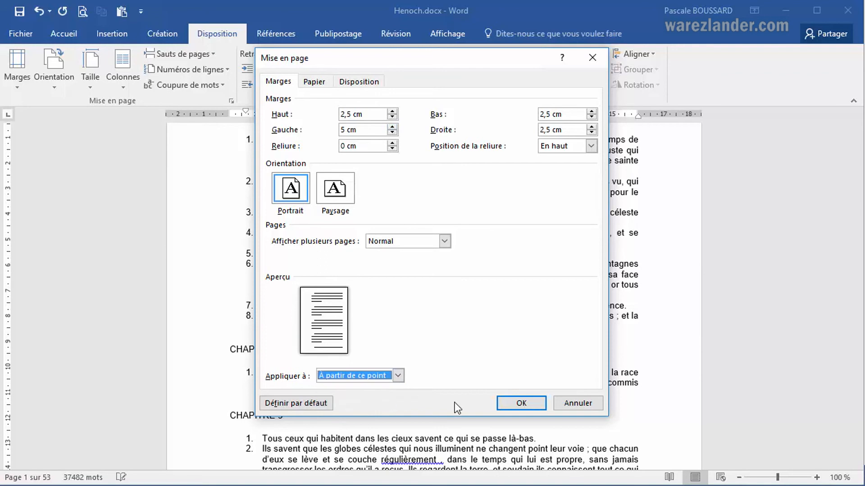
left_click(525, 404)
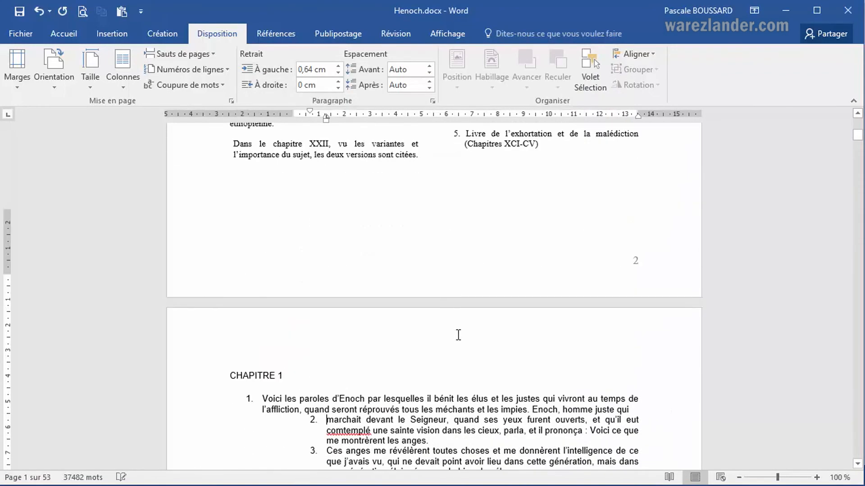
Scroll through the chapter pages to examine the new left margin.
scroll(409, 337, "down", 3)
scroll(309, 380, "down", 5)
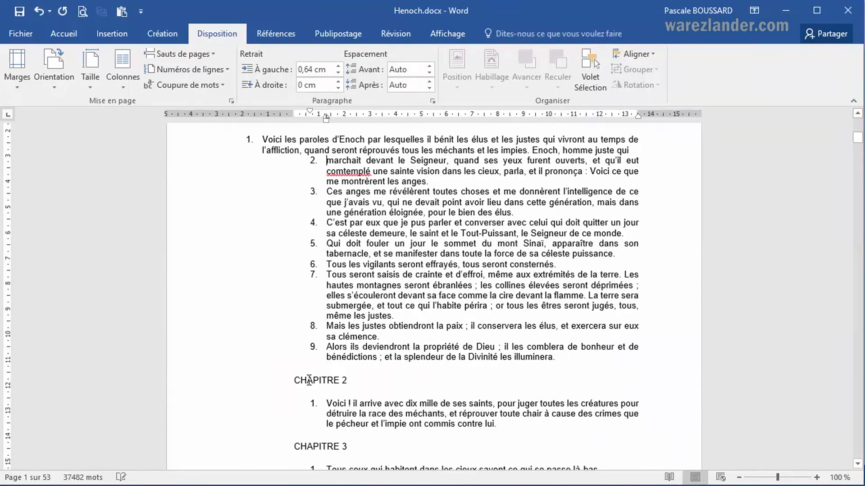
scroll(310, 366, "down", 15)
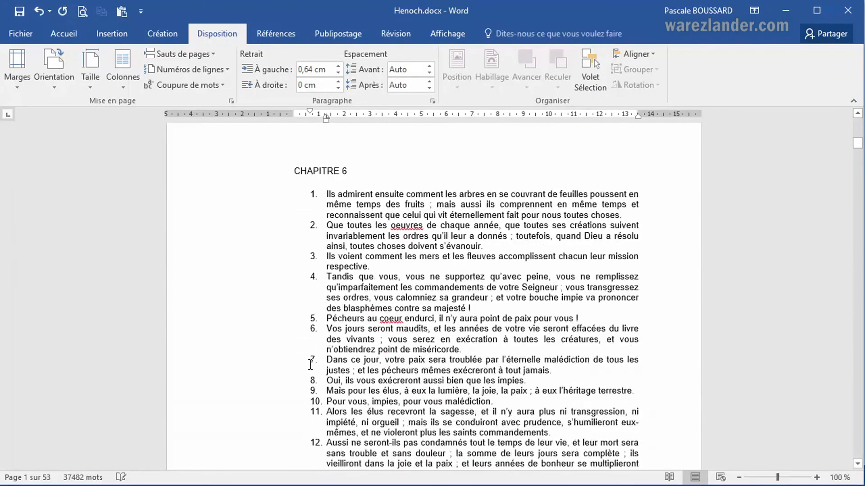
scroll(311, 366, "down", 10)
scroll(321, 367, "up", 8)
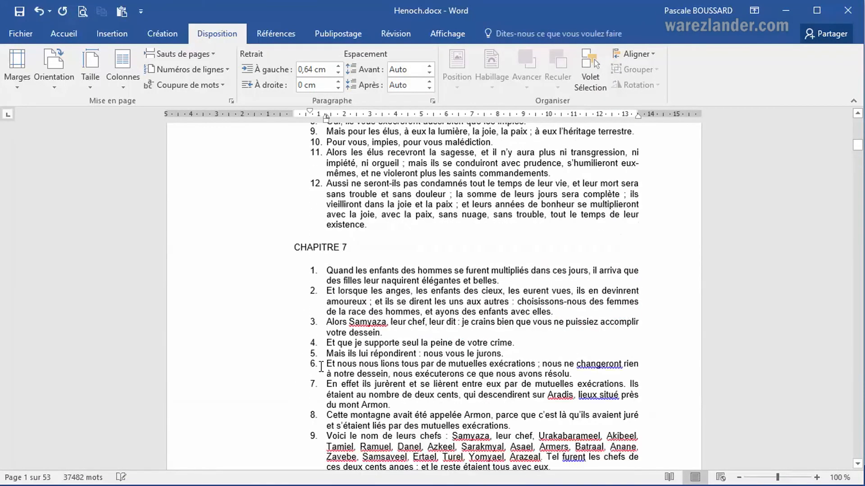
scroll(321, 366, "up", 15)
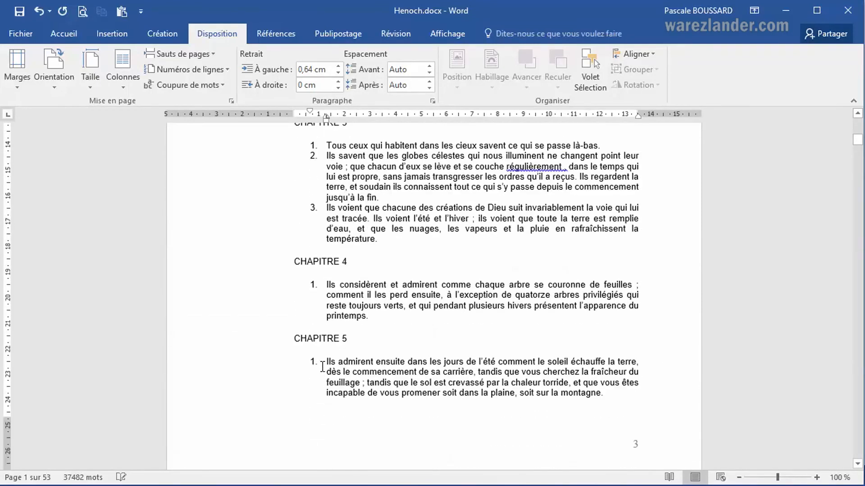
scroll(323, 366, "up", 12)
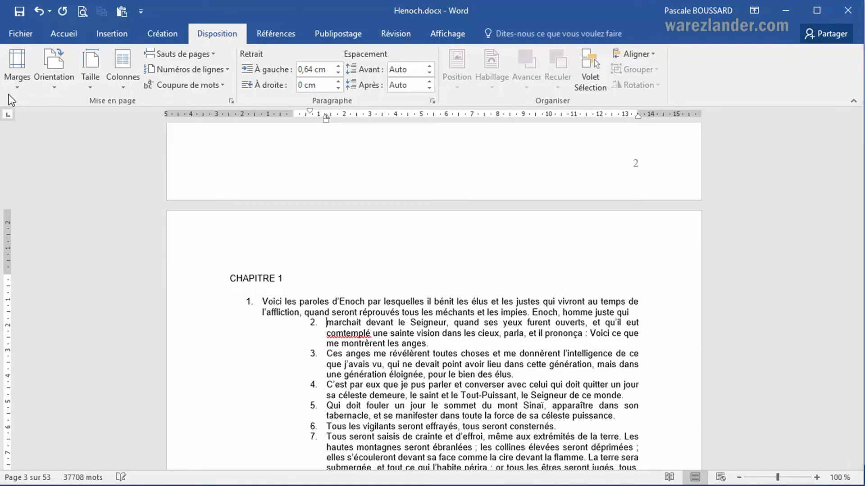
Set the right margin of the current section to 5 cm in the custom margins dialog.
left_click(17, 85)
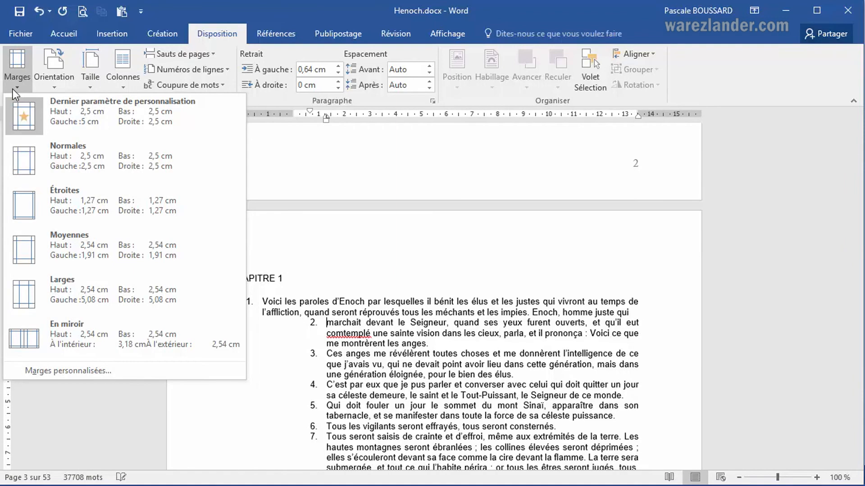
left_click(82, 372)
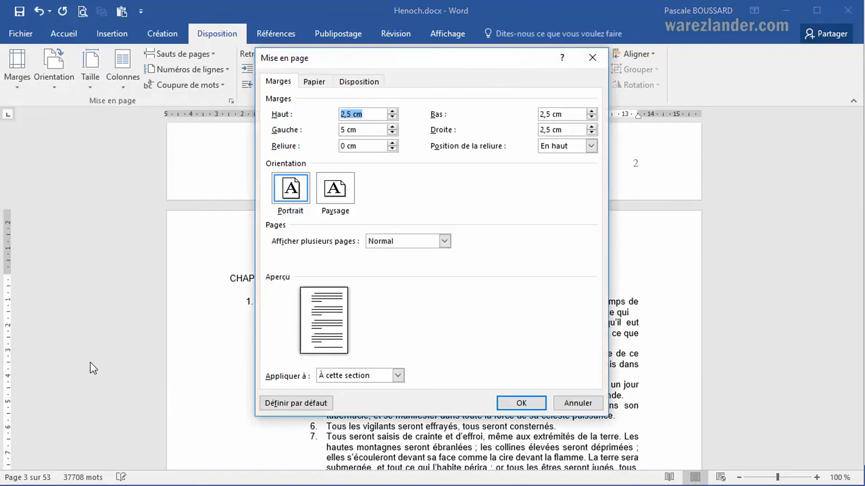
left_click(398, 375)
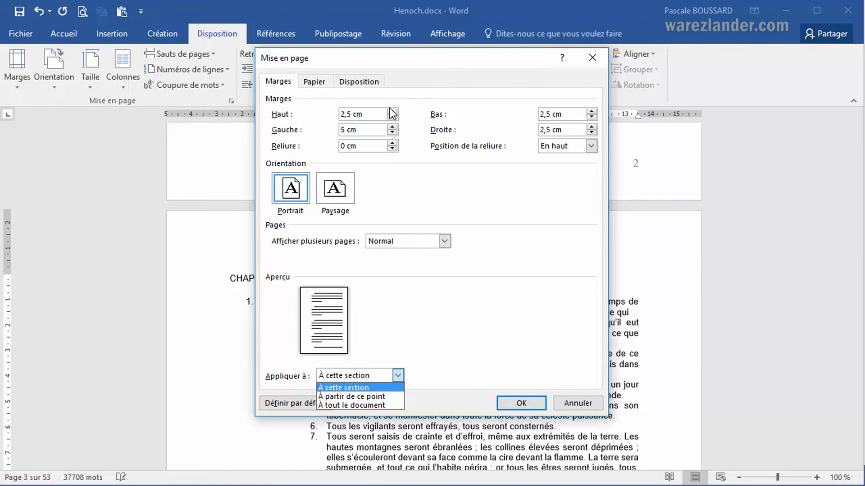
left_click(591, 128)
left_click(591, 128)
left_click(591, 128)
left_click(592, 127)
left_click(591, 128)
left_click(592, 128)
left_click(591, 127)
left_click(591, 128)
left_click(591, 128)
left_click(592, 127)
left_click(592, 127)
left_click(592, 127)
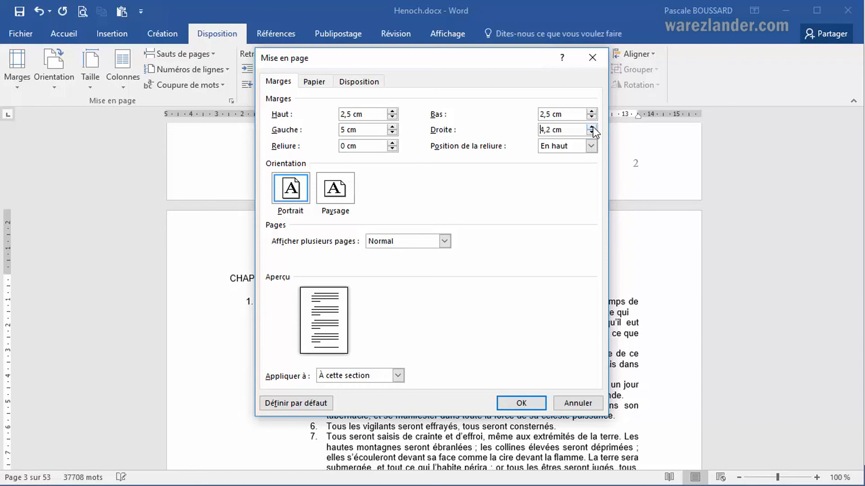
left_click(592, 127)
left_click(592, 127)
left_click(592, 127)
left_click(592, 127)
left_click(593, 127)
left_click(593, 127)
left_click(505, 401)
Scroll through the chapter pages to examine the narrower text width.
scroll(465, 306, "down", 9)
scroll(480, 301, "down", 15)
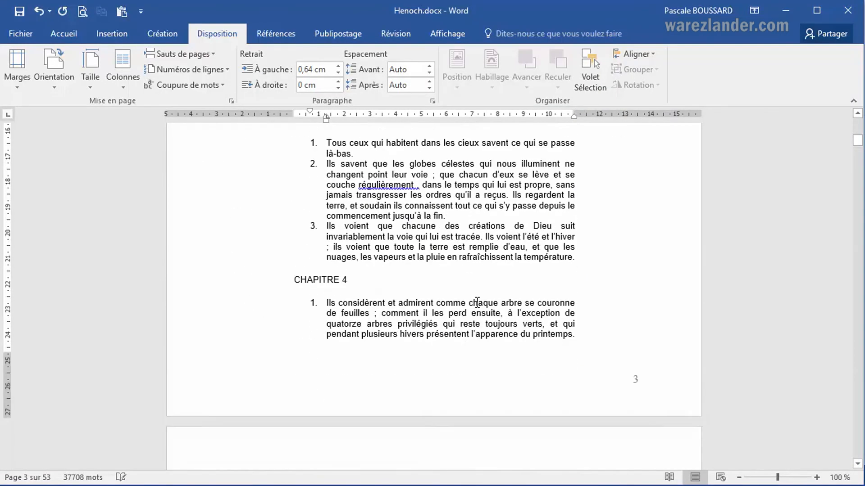
scroll(474, 303, "down", 3)
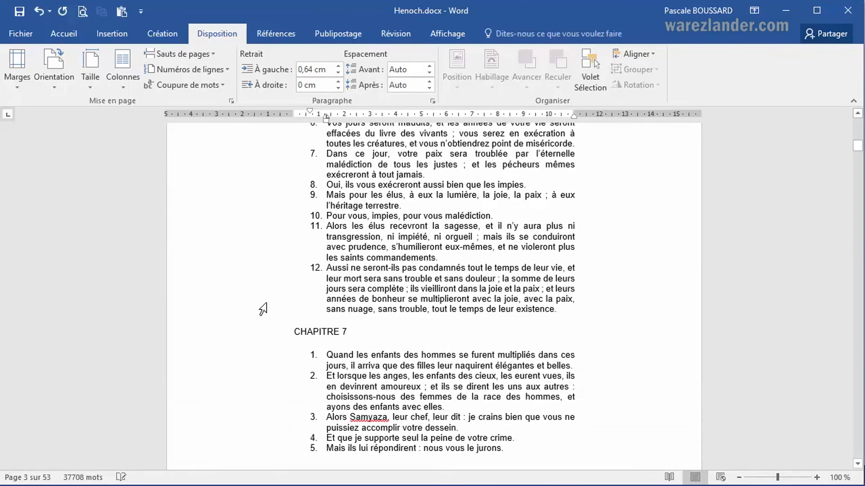
scroll(415, 276, "down", 3)
scroll(416, 276, "down", 8)
scroll(418, 282, "down", 7)
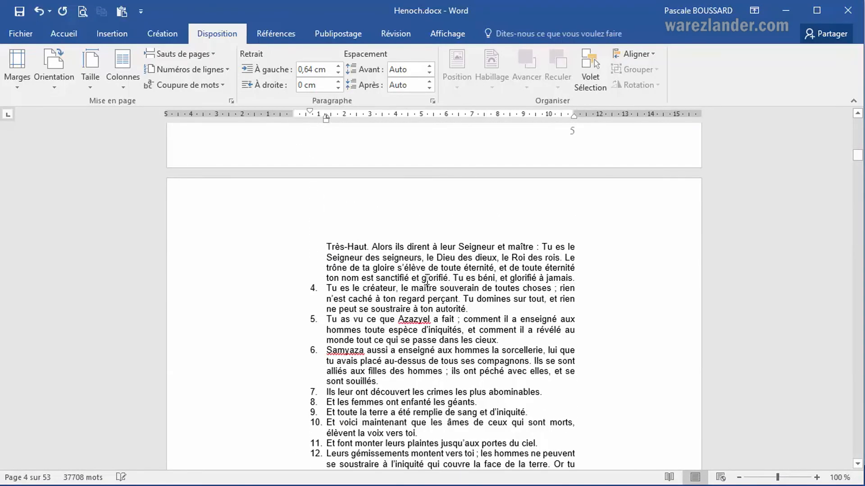
scroll(420, 282, "up", 14)
scroll(440, 272, "up", 12)
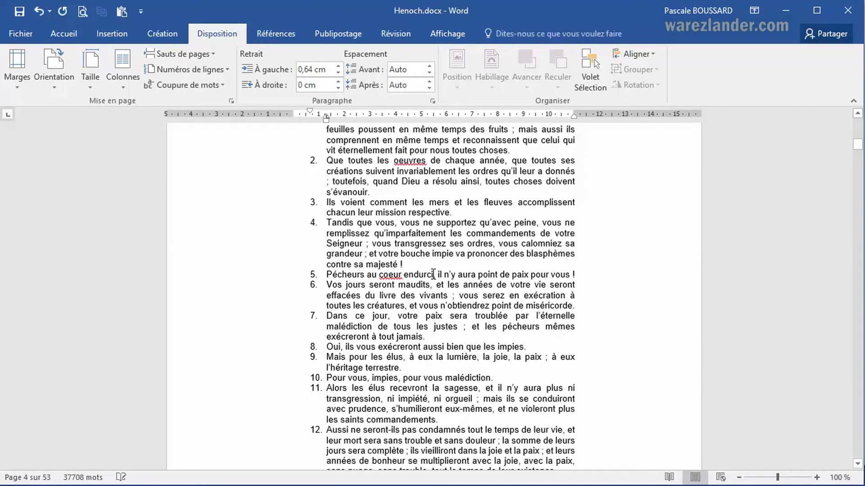
scroll(423, 270, "up", 10)
scroll(412, 264, "up", 12)
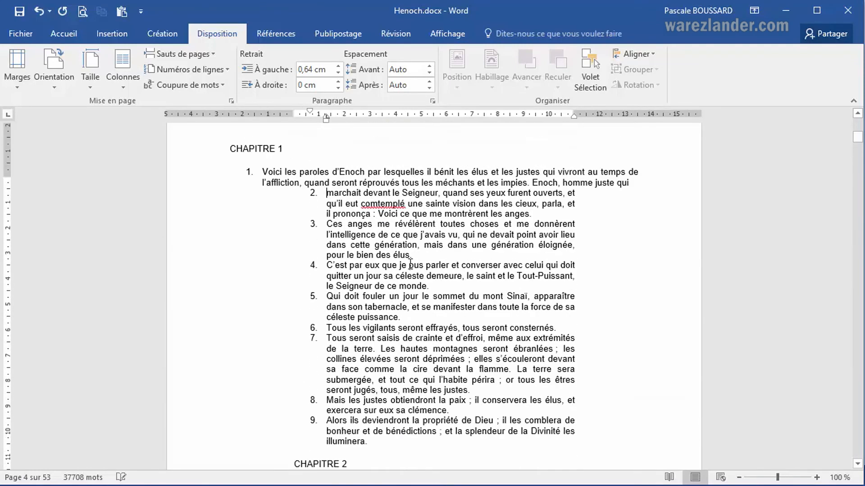
scroll(410, 263, "up", 3)
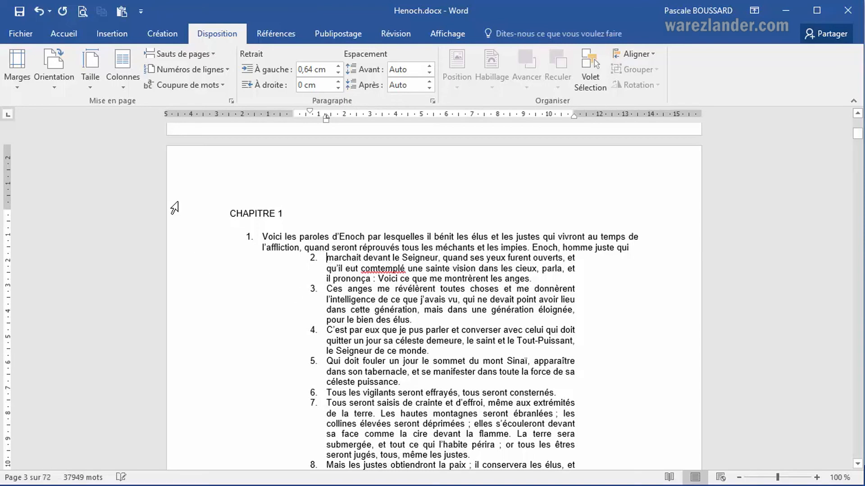
Open the custom margins dialog to inspect the section's margins and close it without changes.
left_click(11, 89)
left_click(76, 371)
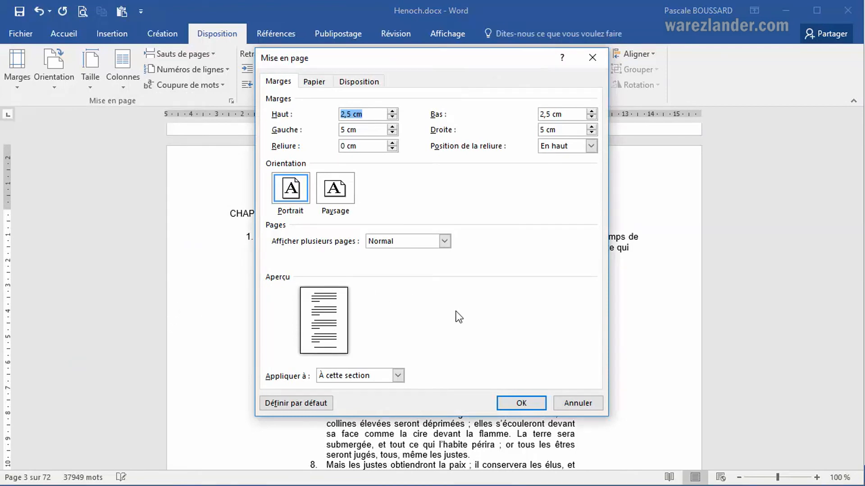
left_click(585, 404)
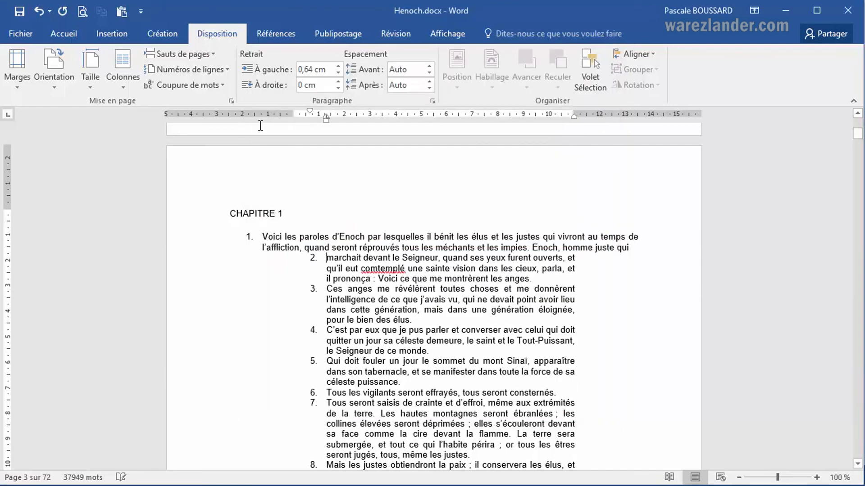
Apply the Normales preset margins to the Chapitre 1 section.
left_click(16, 72)
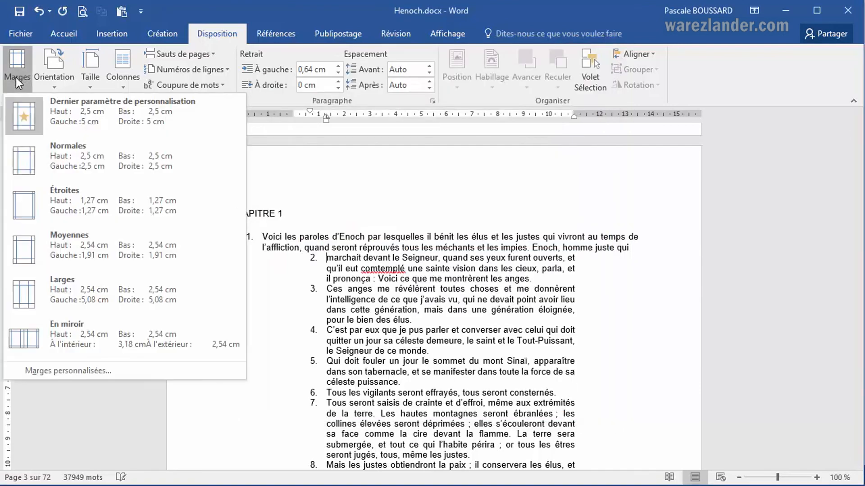
left_click(58, 160)
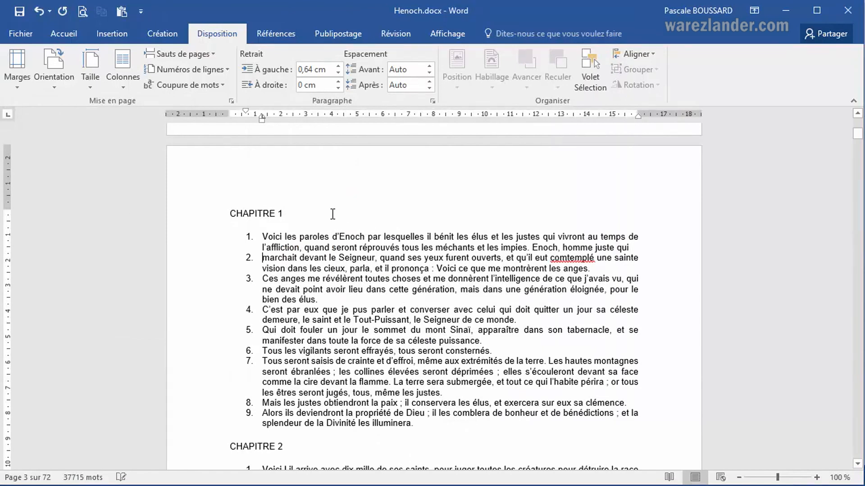
Set the top and bottom margins to 3 cm in the custom margins dialog and make them the default for new documents.
left_click(11, 82)
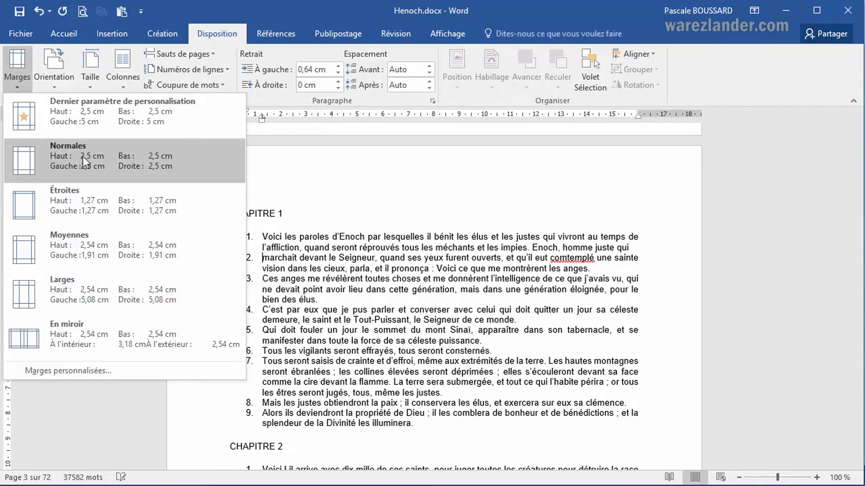
left_click(63, 375)
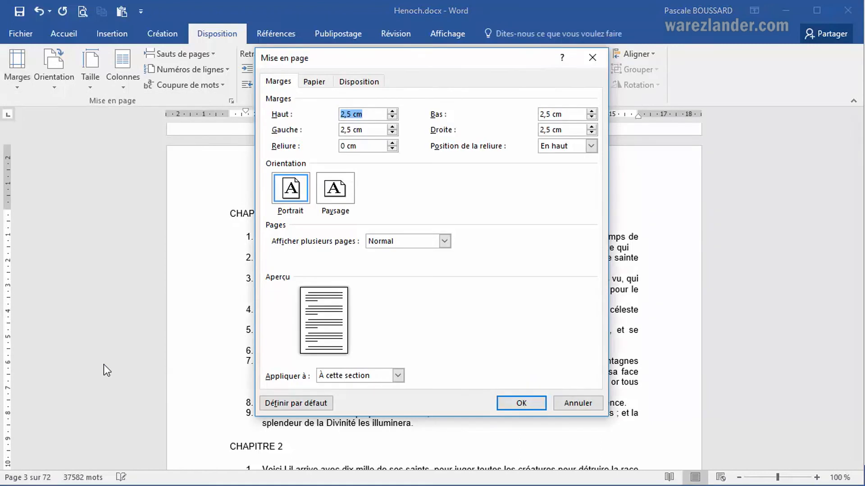
left_click(393, 111)
left_click(392, 111)
left_click(393, 111)
left_click(393, 112)
left_click(393, 111)
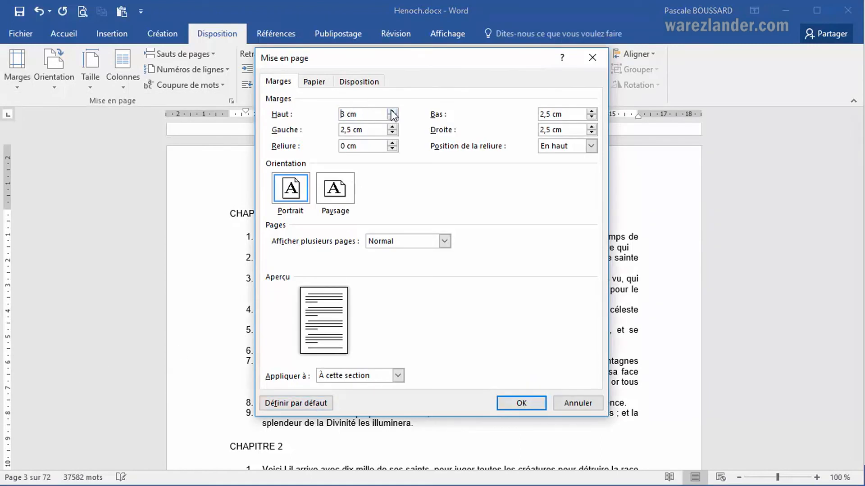
left_click(595, 111)
left_click(595, 112)
left_click(595, 111)
left_click(299, 403)
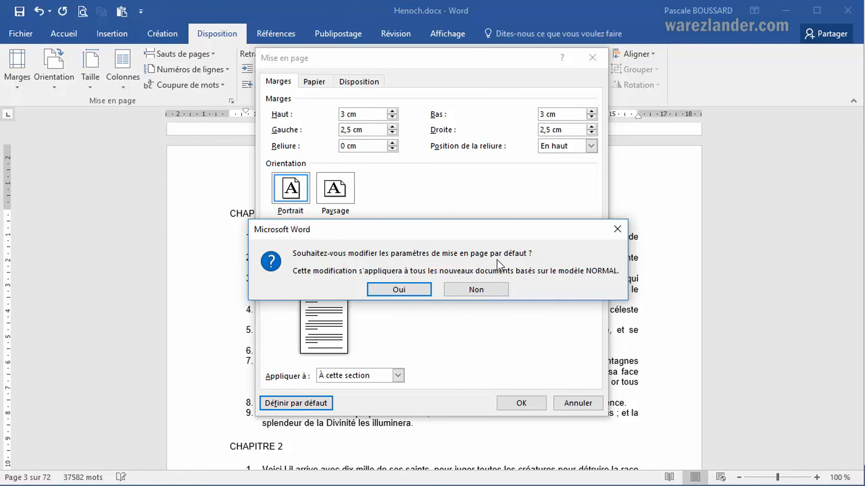
left_click(395, 287)
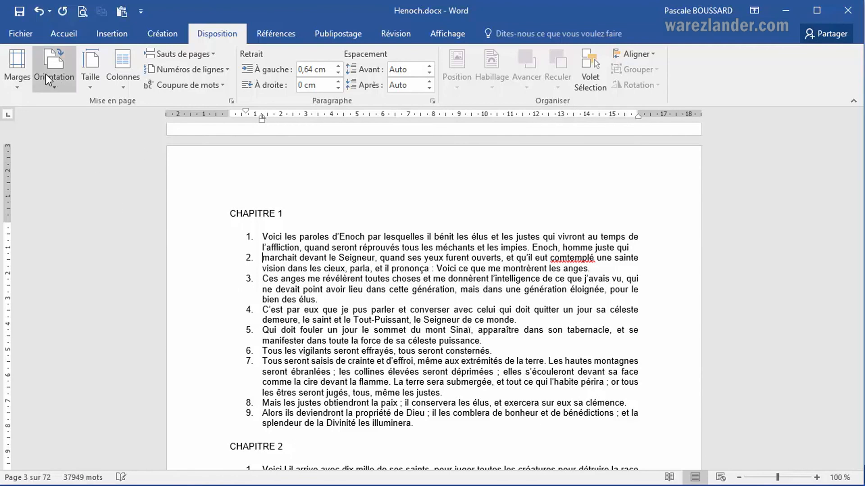
Open the margins gallery without choosing a preset, and scroll through the chapters to examine the new page layout.
left_click(14, 81)
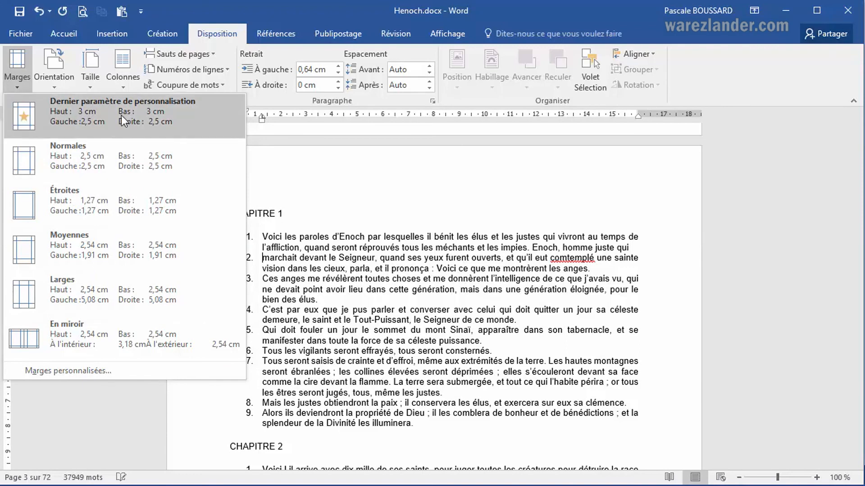
left_click(432, 291)
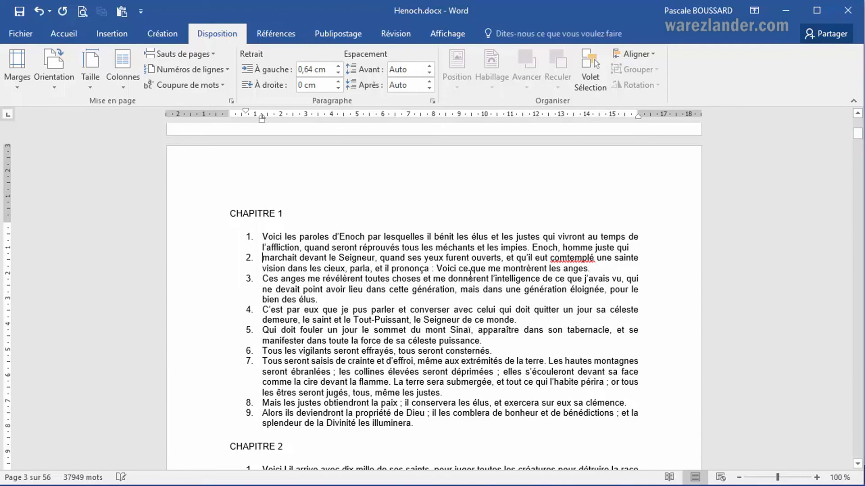
scroll(470, 274, "down", 10)
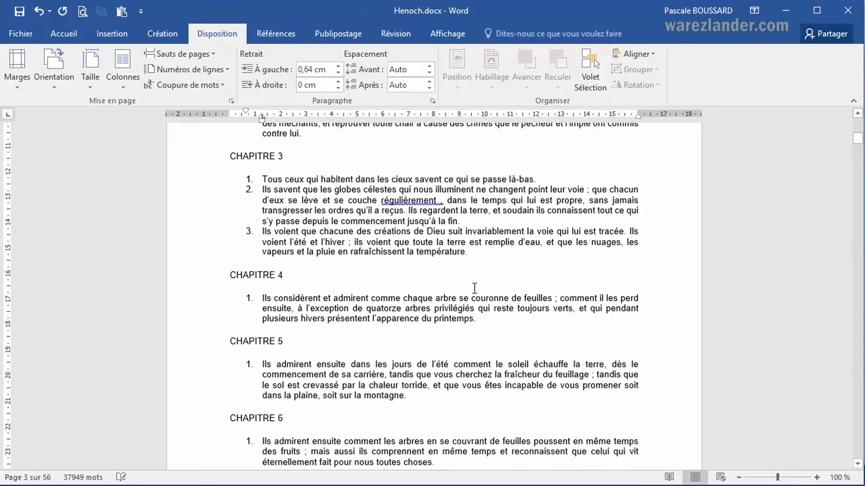
scroll(474, 288, "down", 8)
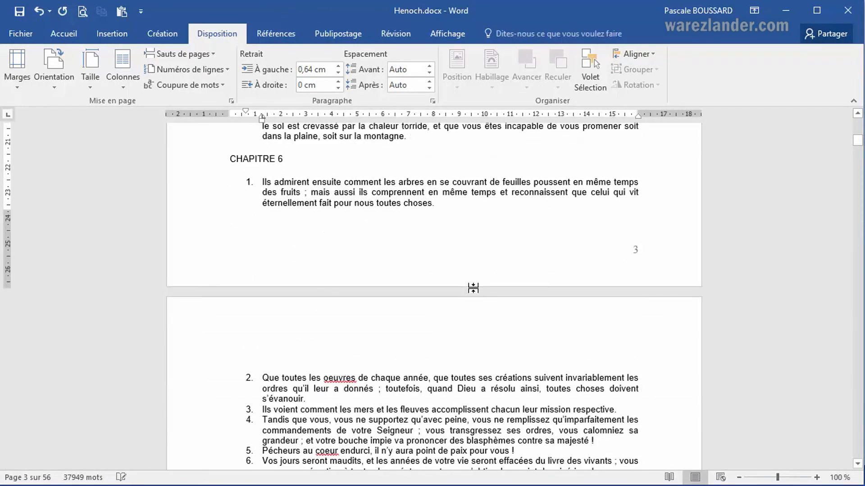
scroll(473, 288, "down", 5)
scroll(476, 286, "up", 9)
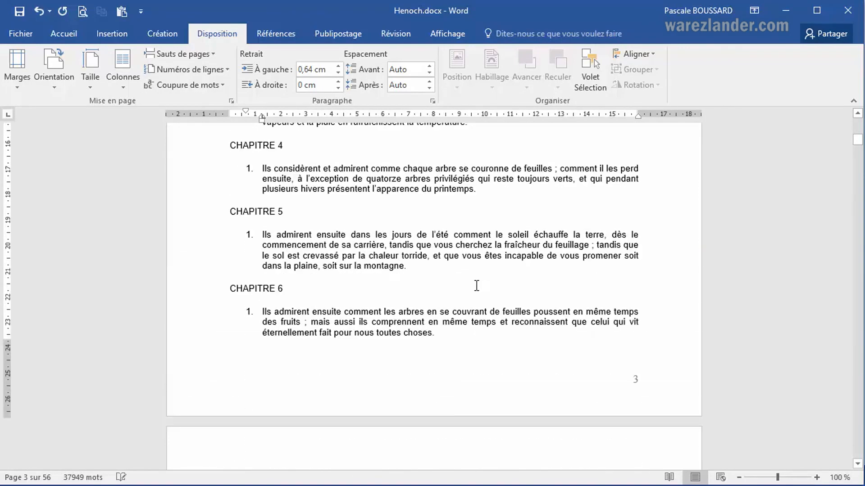
scroll(477, 285, "up", 6)
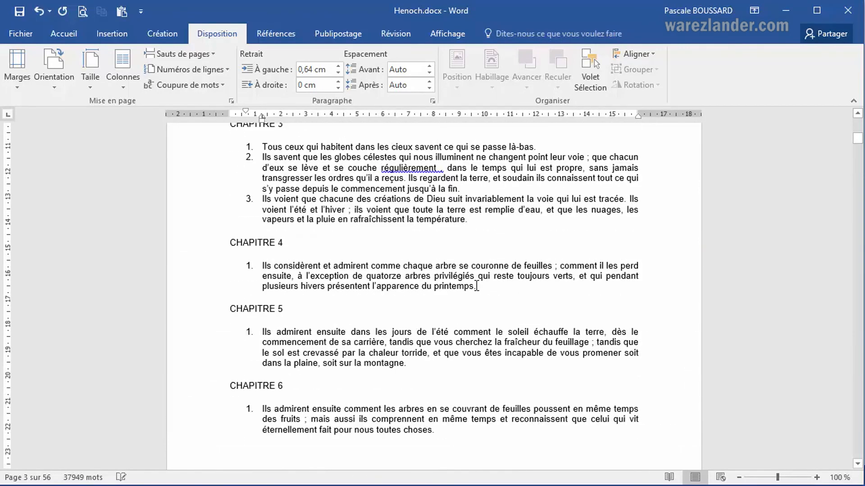
scroll(476, 285, "up", 9)
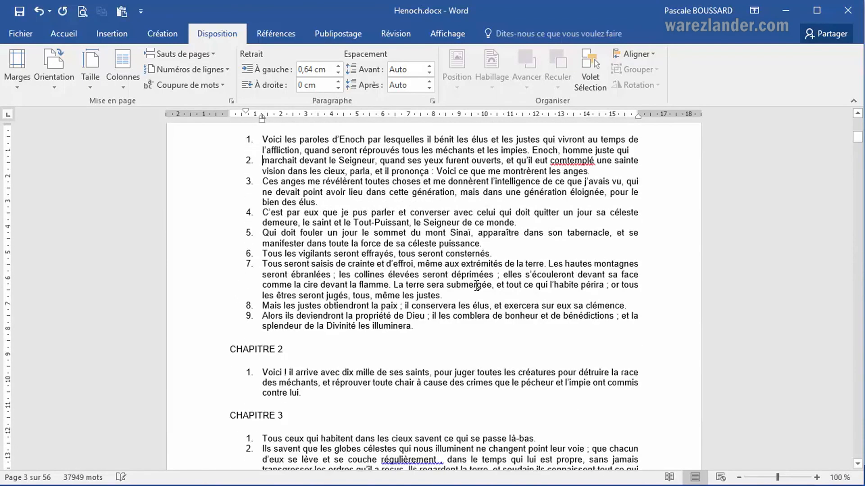
scroll(476, 286, "up", 1)
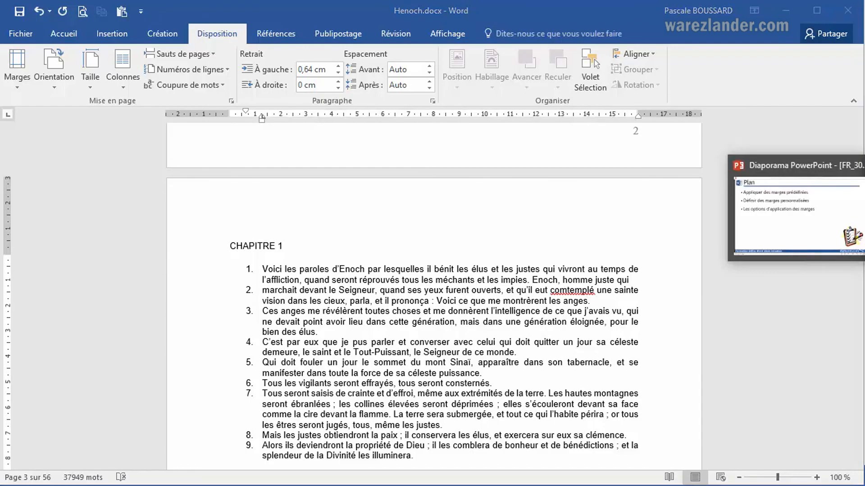
left_click(800, 216)
left_click(431, 301)
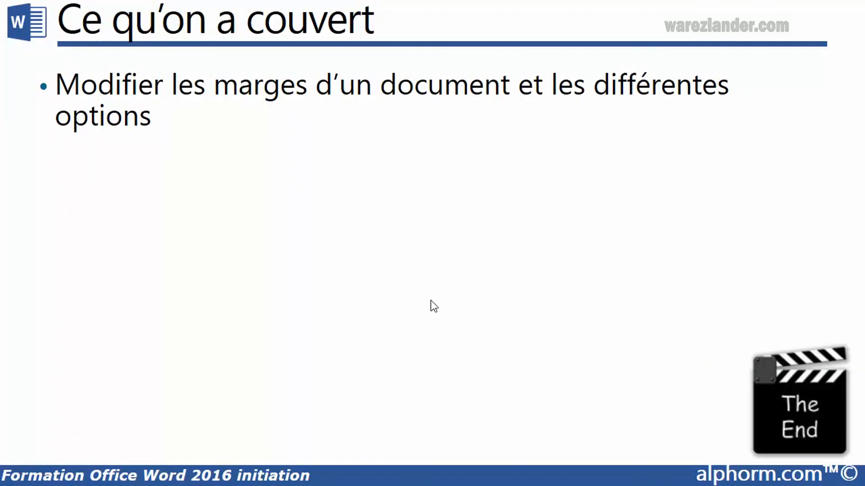